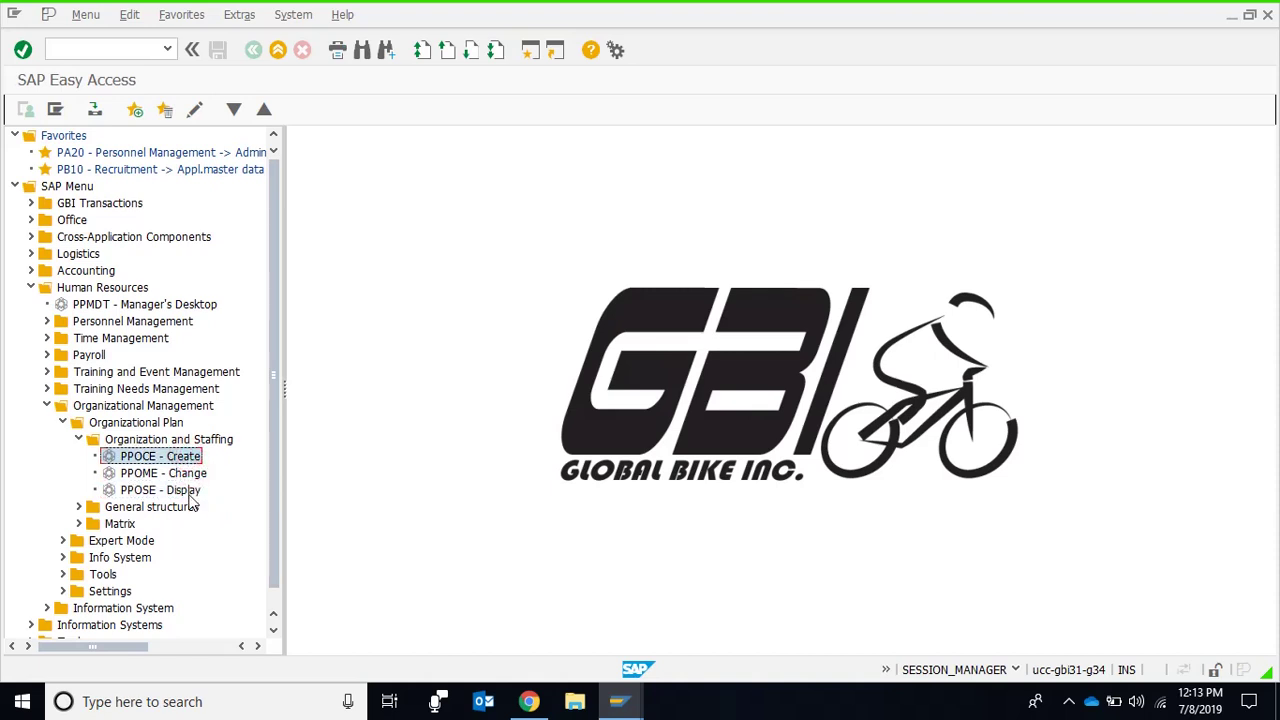
Launch PPOSE (Organization and Staffing Display) and collapse the Position branch of the Find by tree
double_click(194, 490)
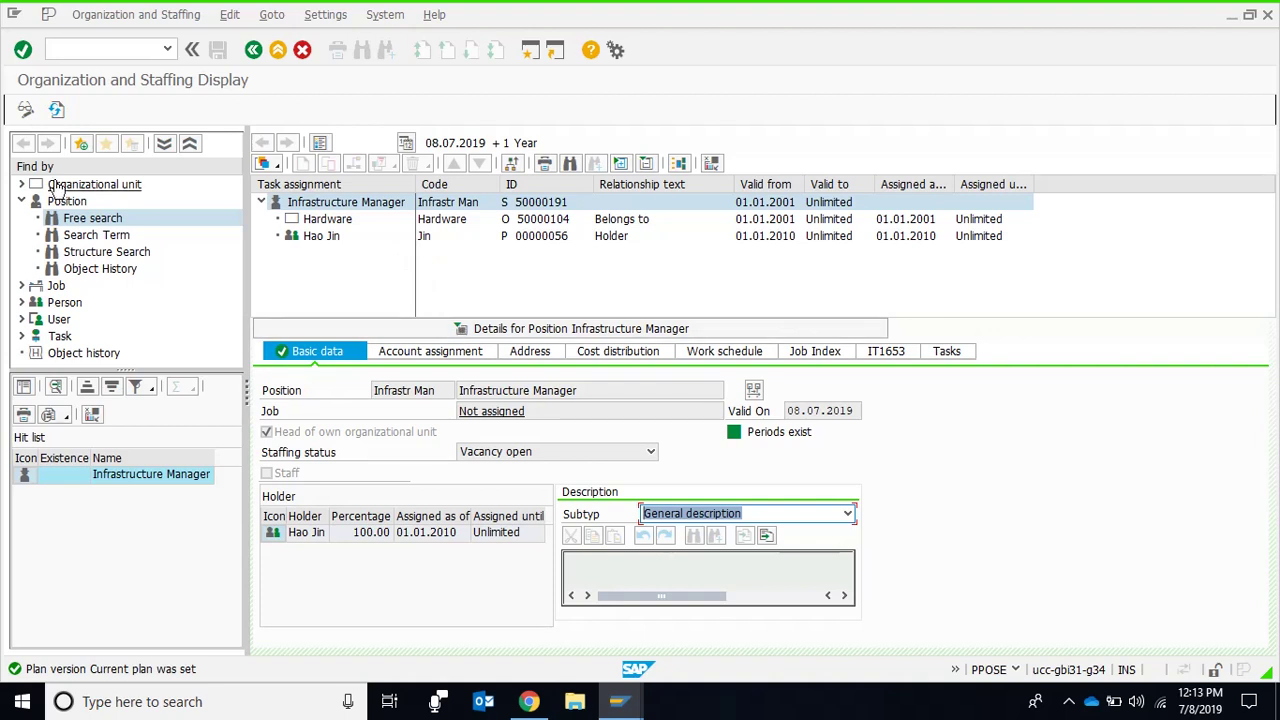
left_click(22, 201)
left_click(22, 201)
left_click(22, 201)
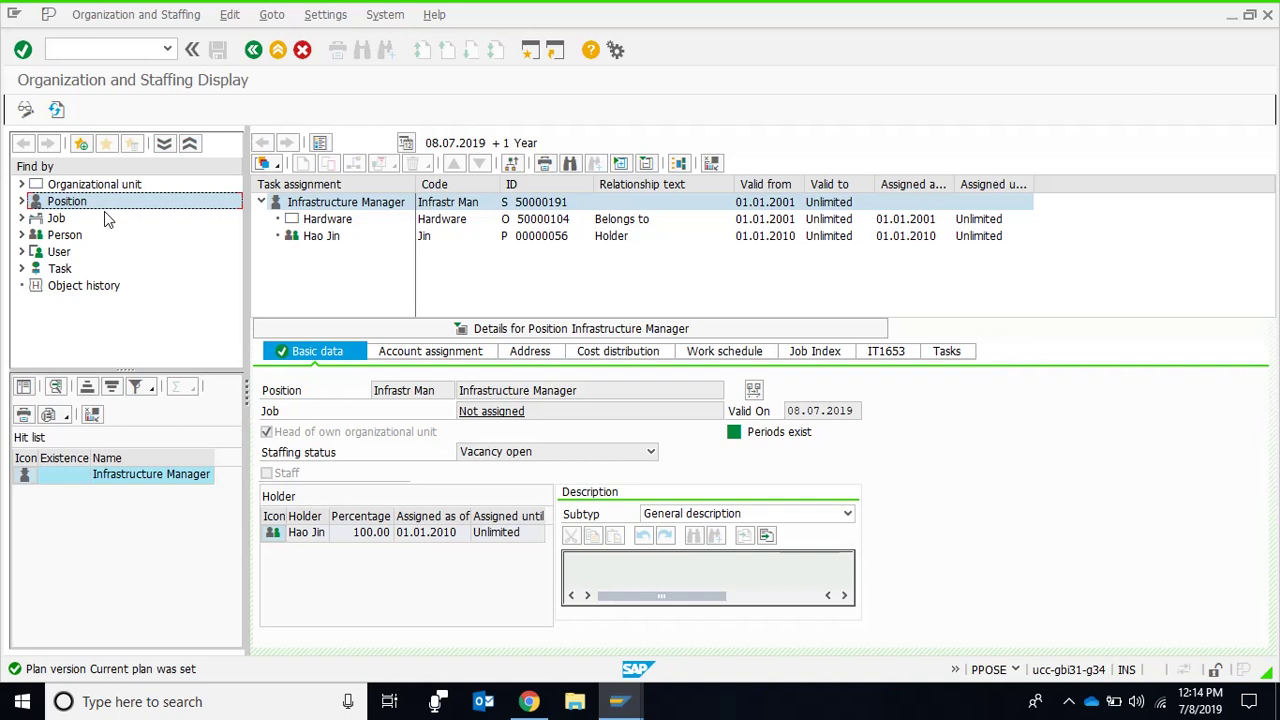
Locate Global Bike Group with an organizational unit structure search and open it from the hit list
left_click(22, 185)
left_click(22, 185)
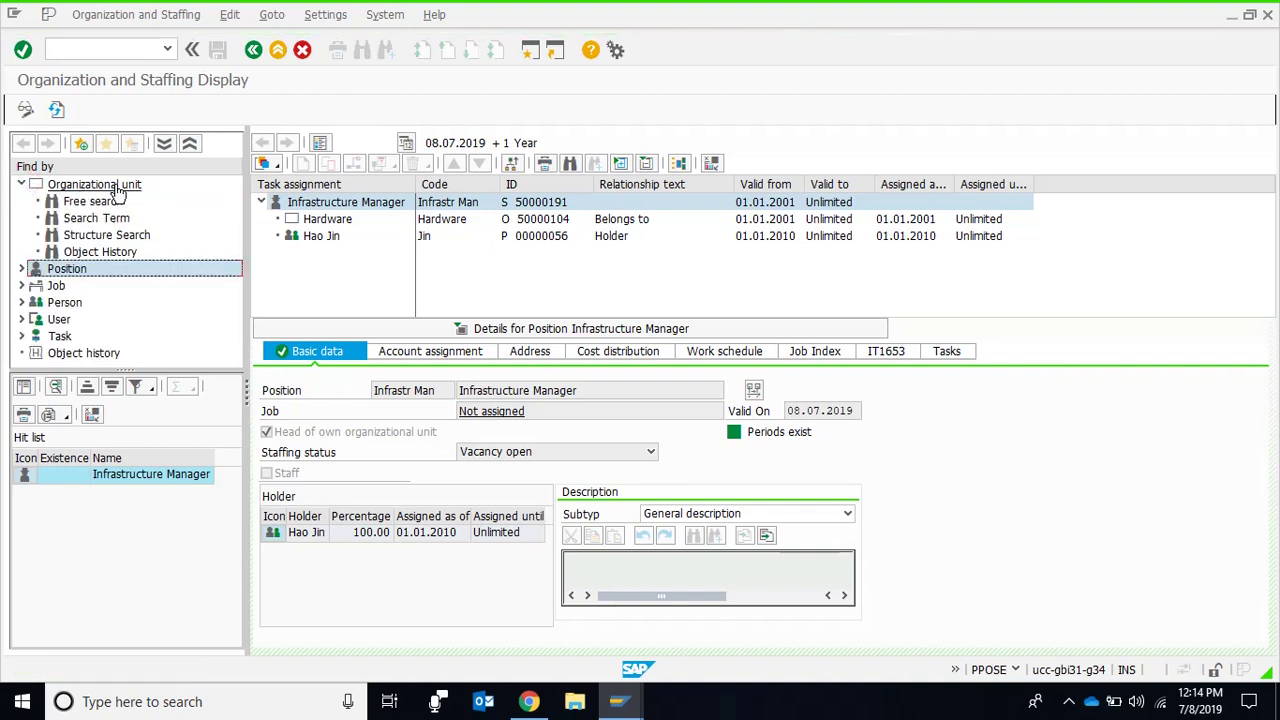
left_click(120, 236)
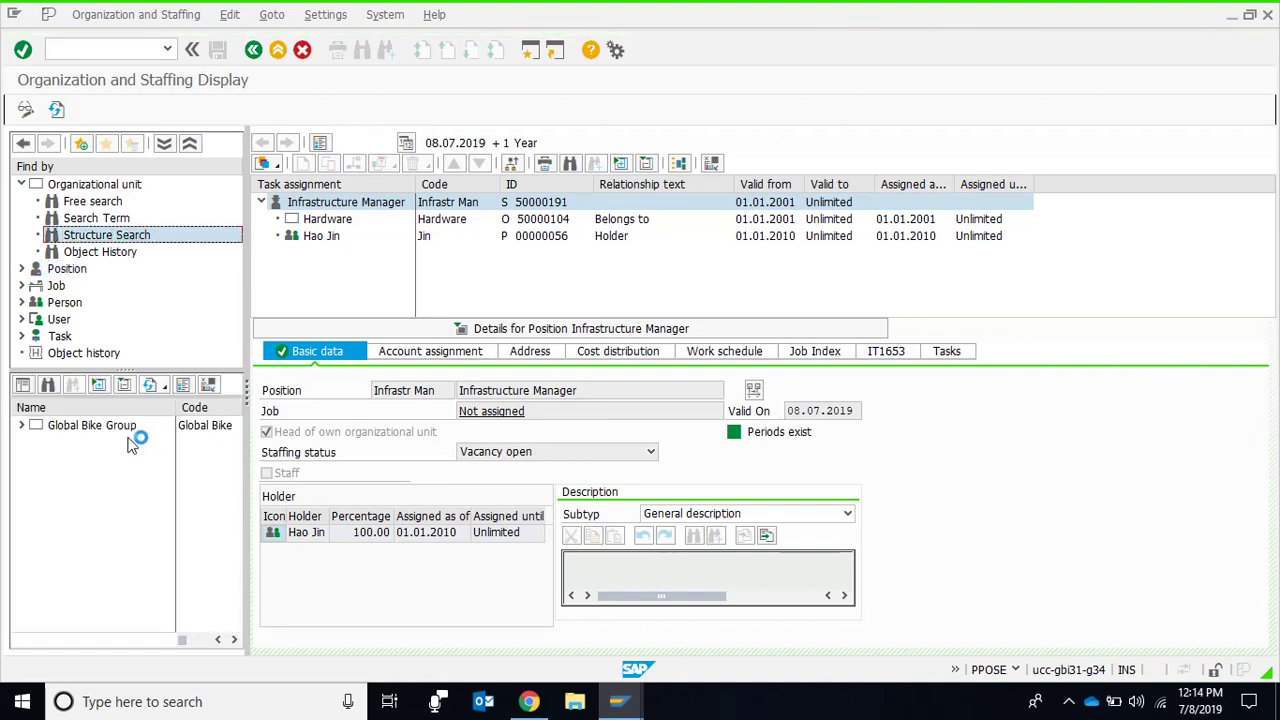
left_click(107, 430)
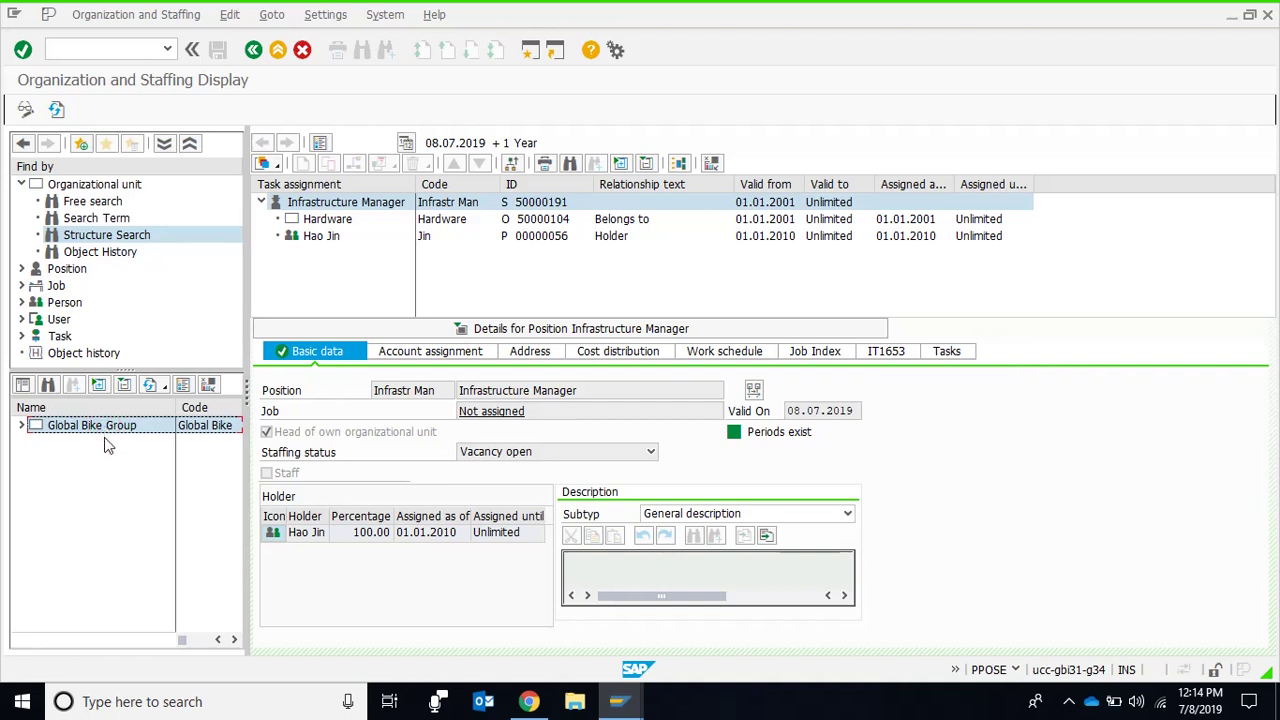
double_click(107, 428)
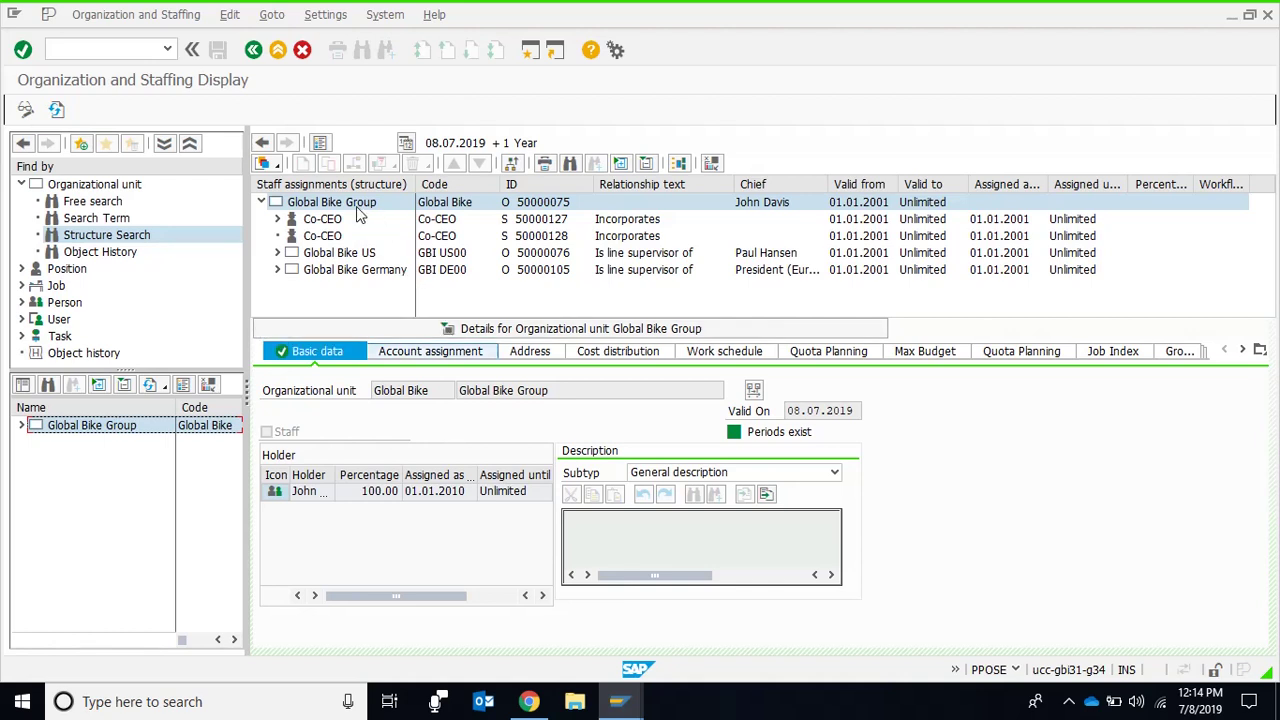
Load Global Bike Group's structure and show the details of its first Co-CEO position
left_click(330, 220)
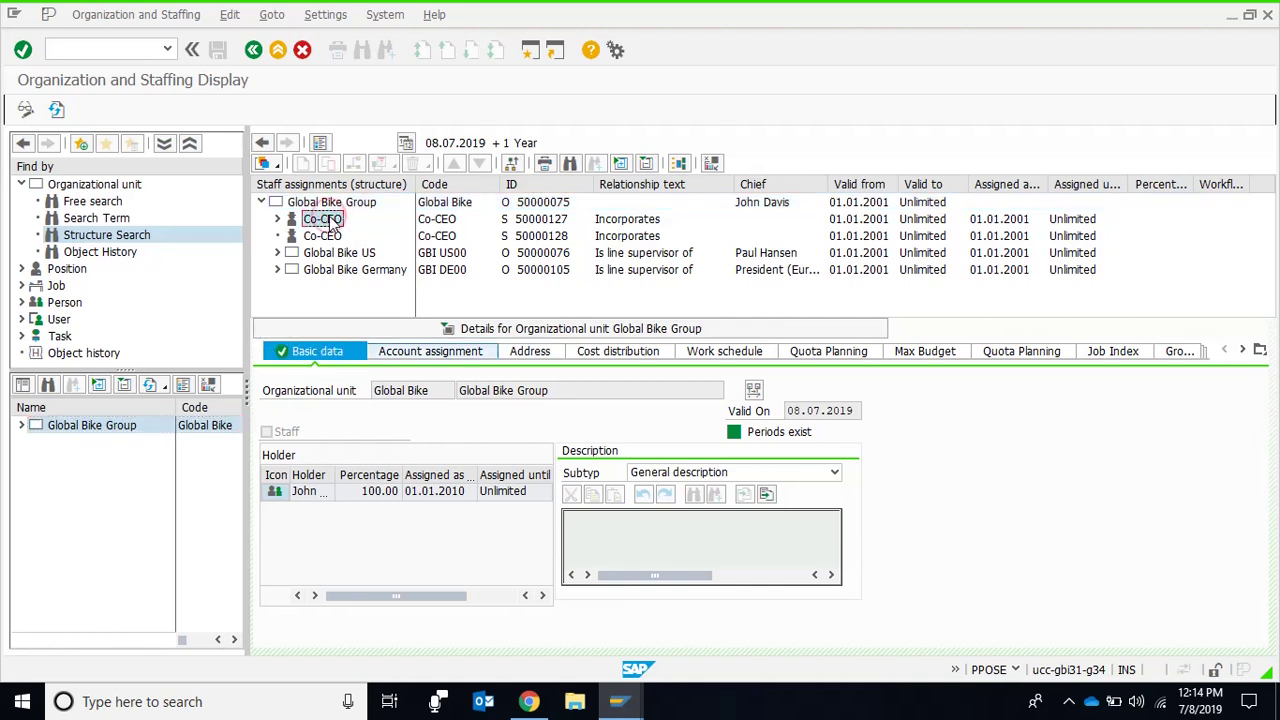
left_click(334, 203)
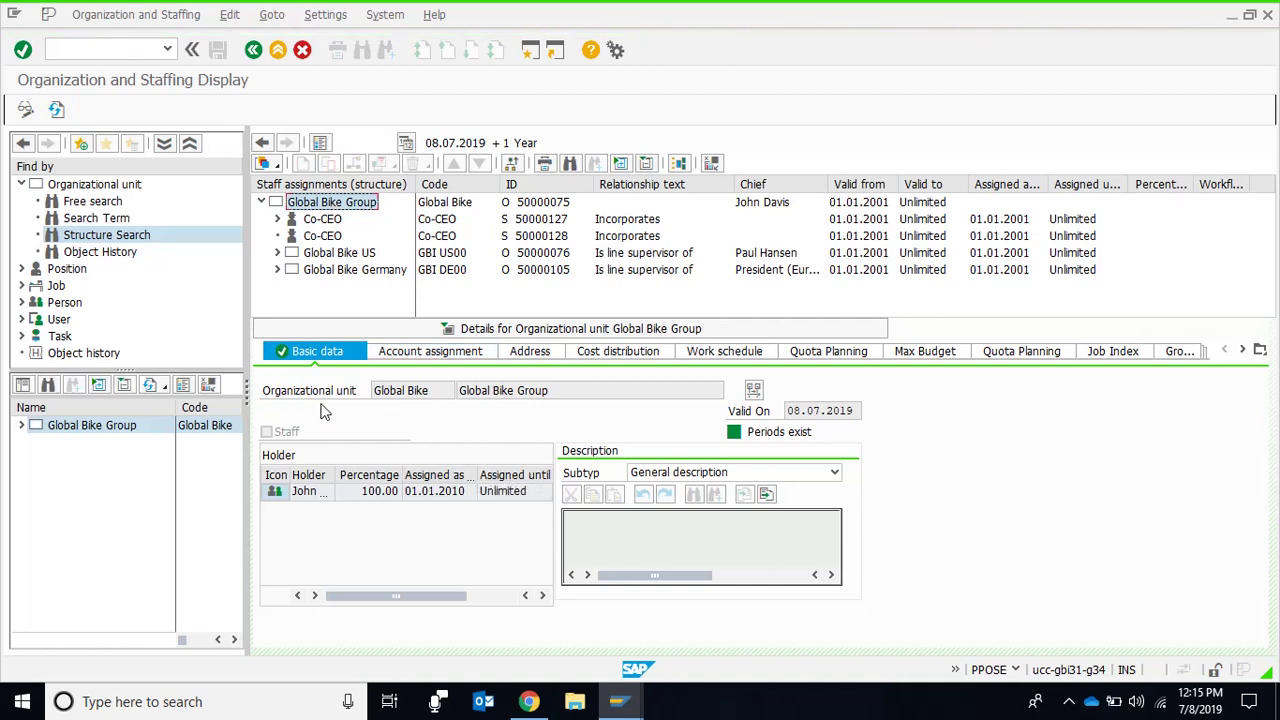
left_click(437, 393)
left_click(334, 226)
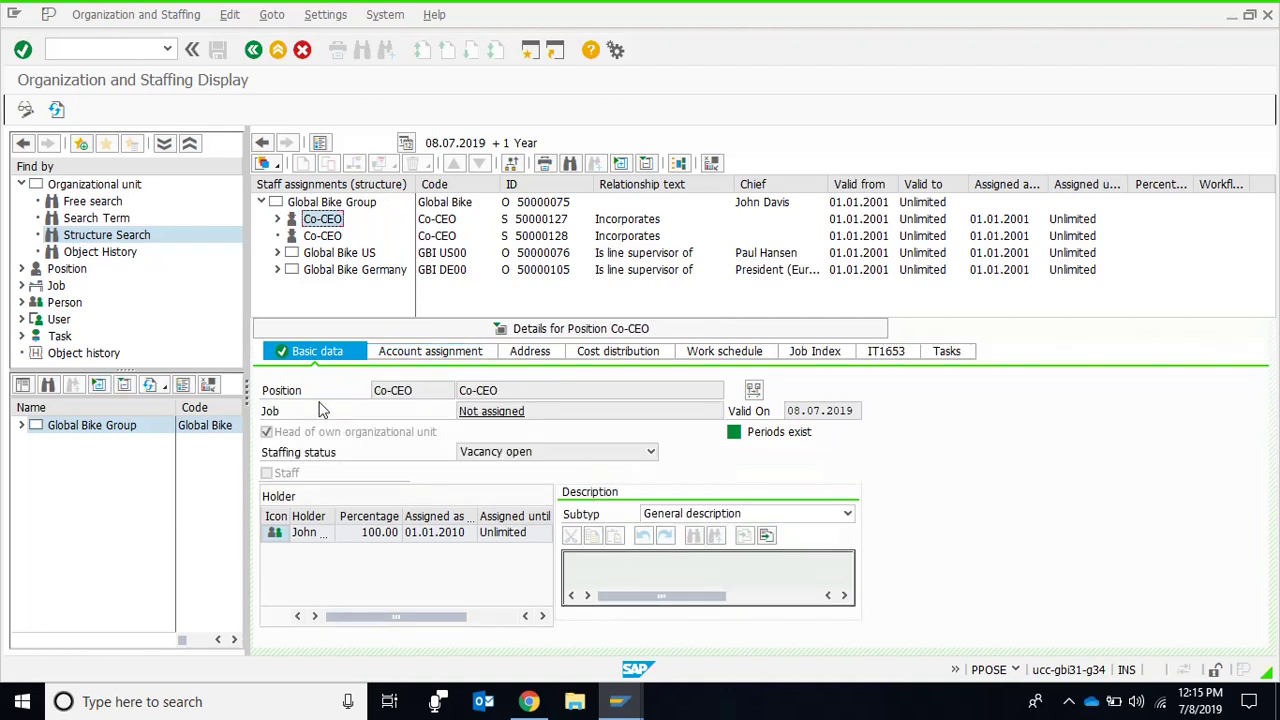
Inspect the Co-CEO position details: ID 50000127, name, Valid On date and job assignment
double_click(438, 387)
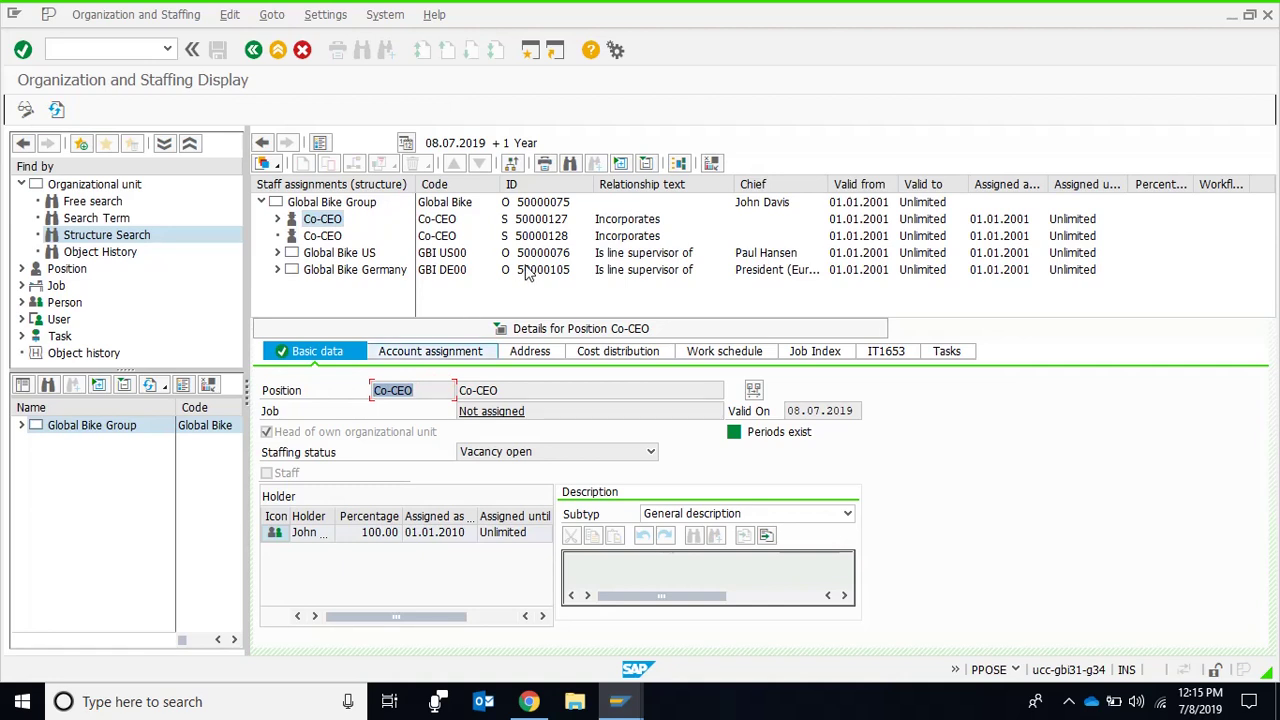
left_click(538, 220)
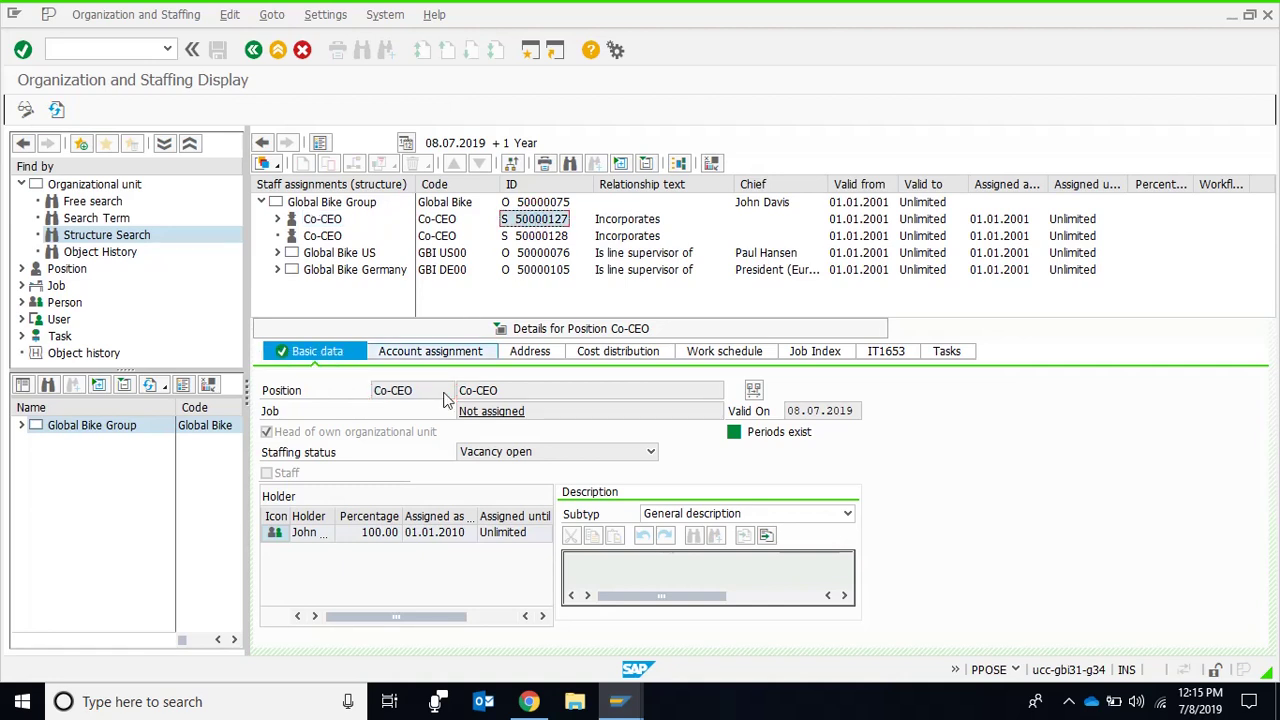
left_click(528, 393)
left_click(805, 411)
left_click(538, 411)
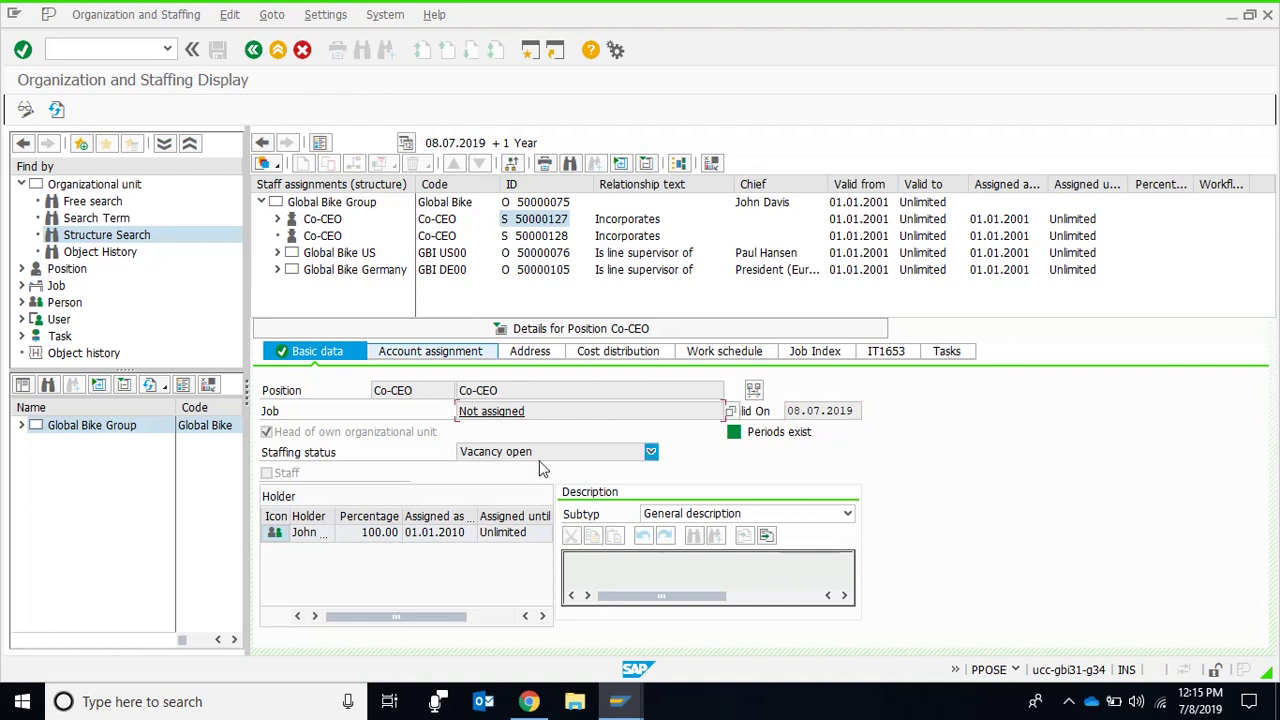
Expand the first Co-CEO to show its holder and collapse the position details panel
left_click(277, 220)
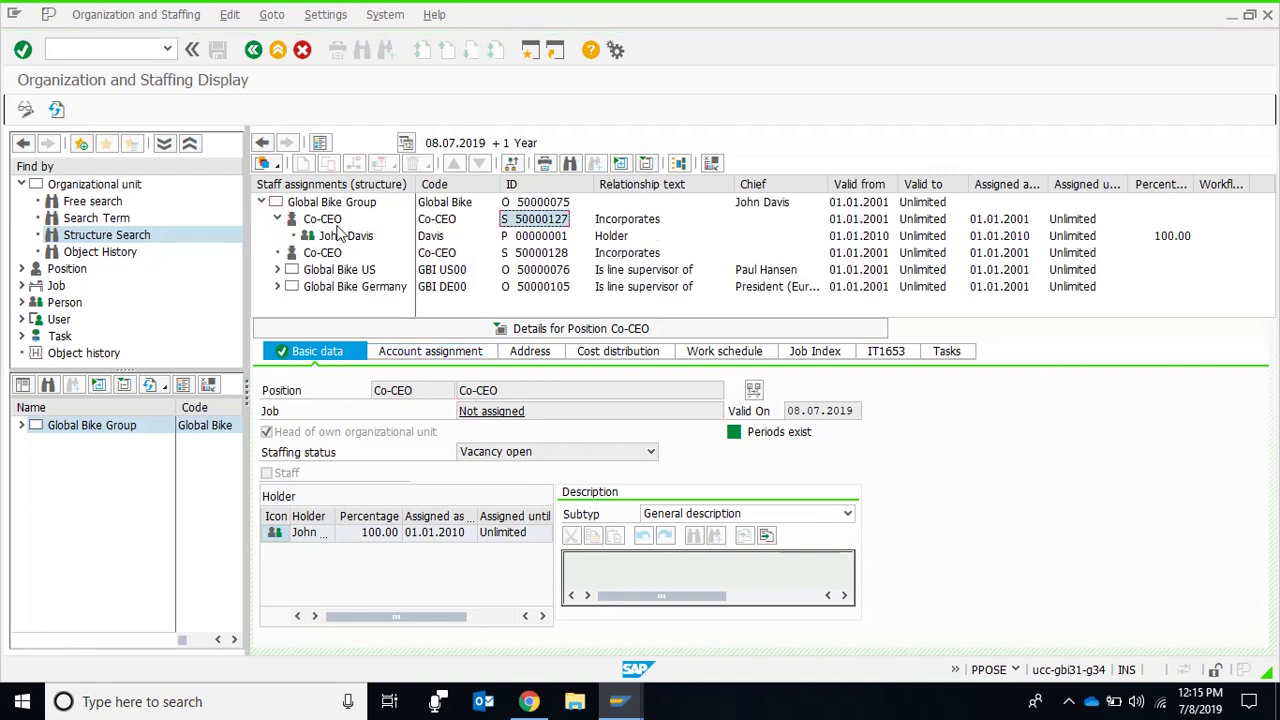
left_click(348, 236)
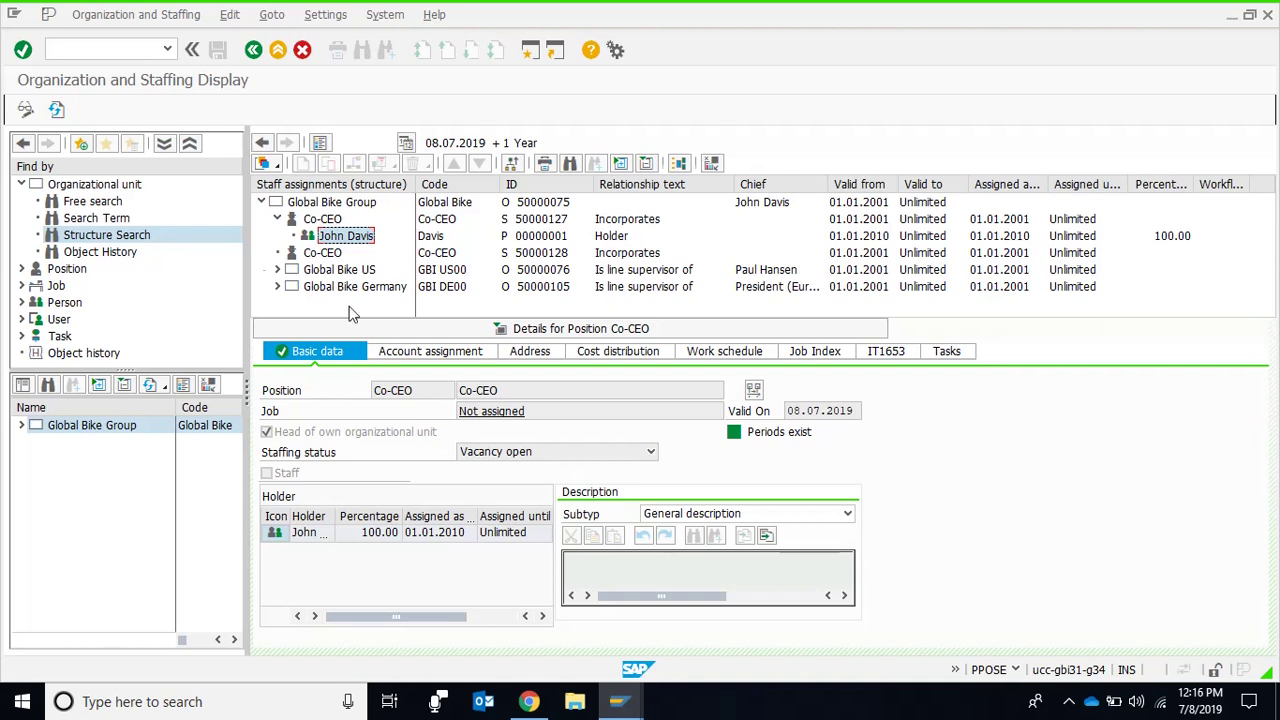
left_click(497, 331)
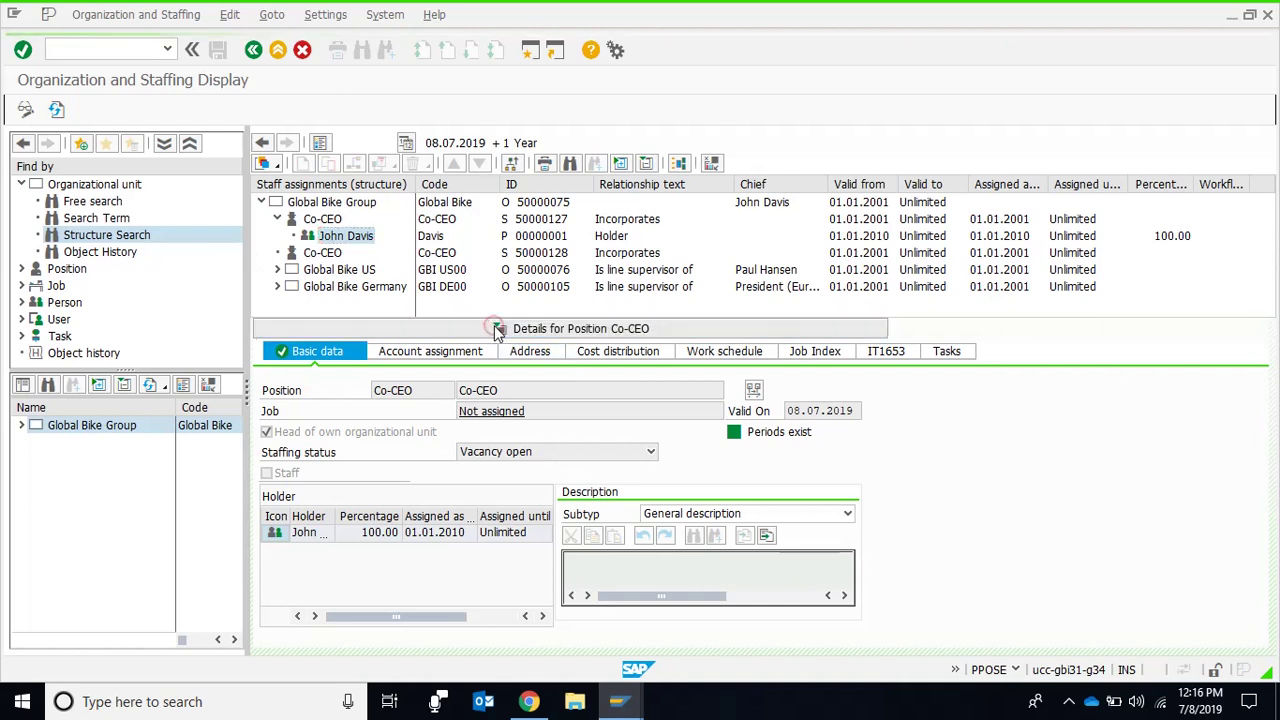
left_click(499, 330)
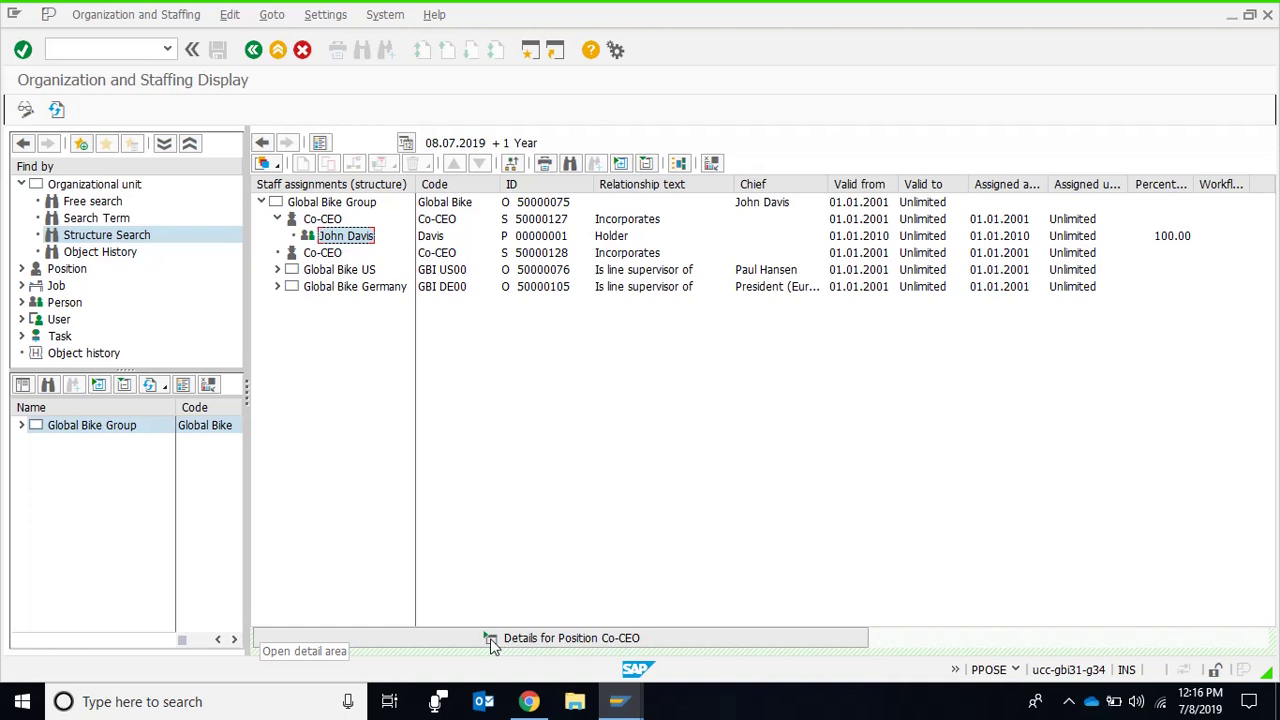
Collapse the first Co-CEO node and select Global Bike US, Global Bike Group and the Co-CEO
left_click(279, 220)
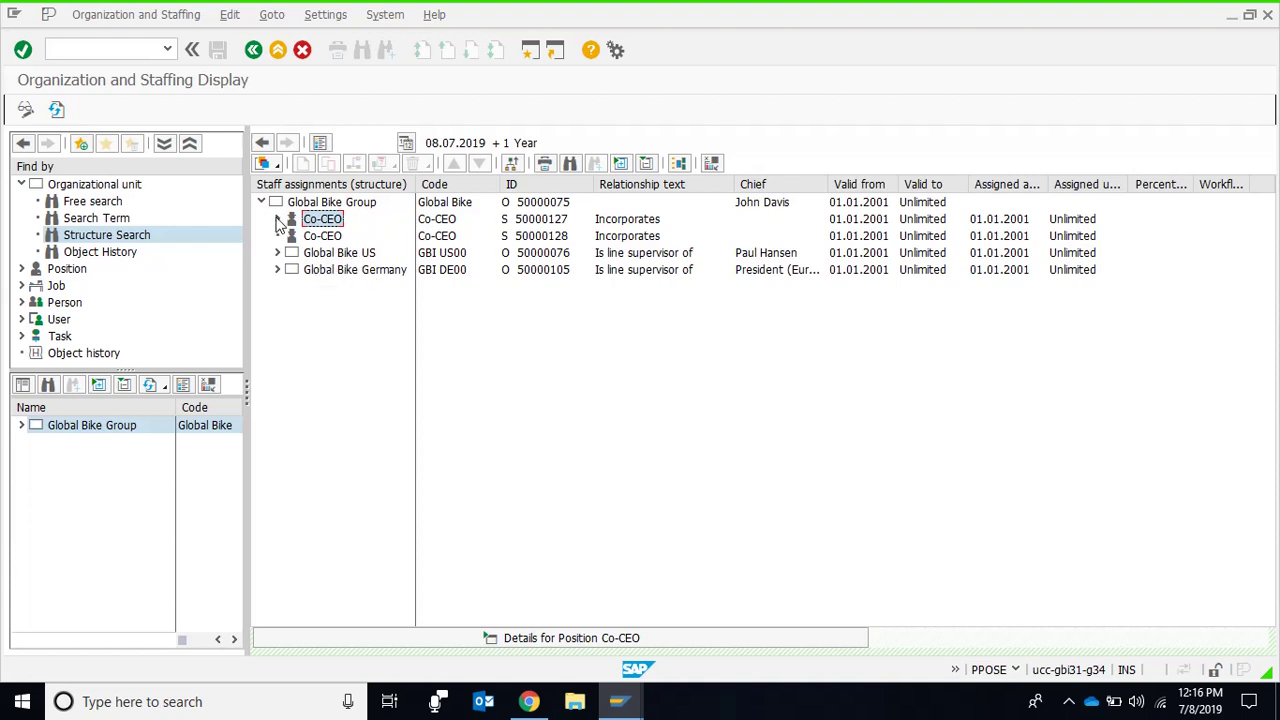
left_click(322, 253)
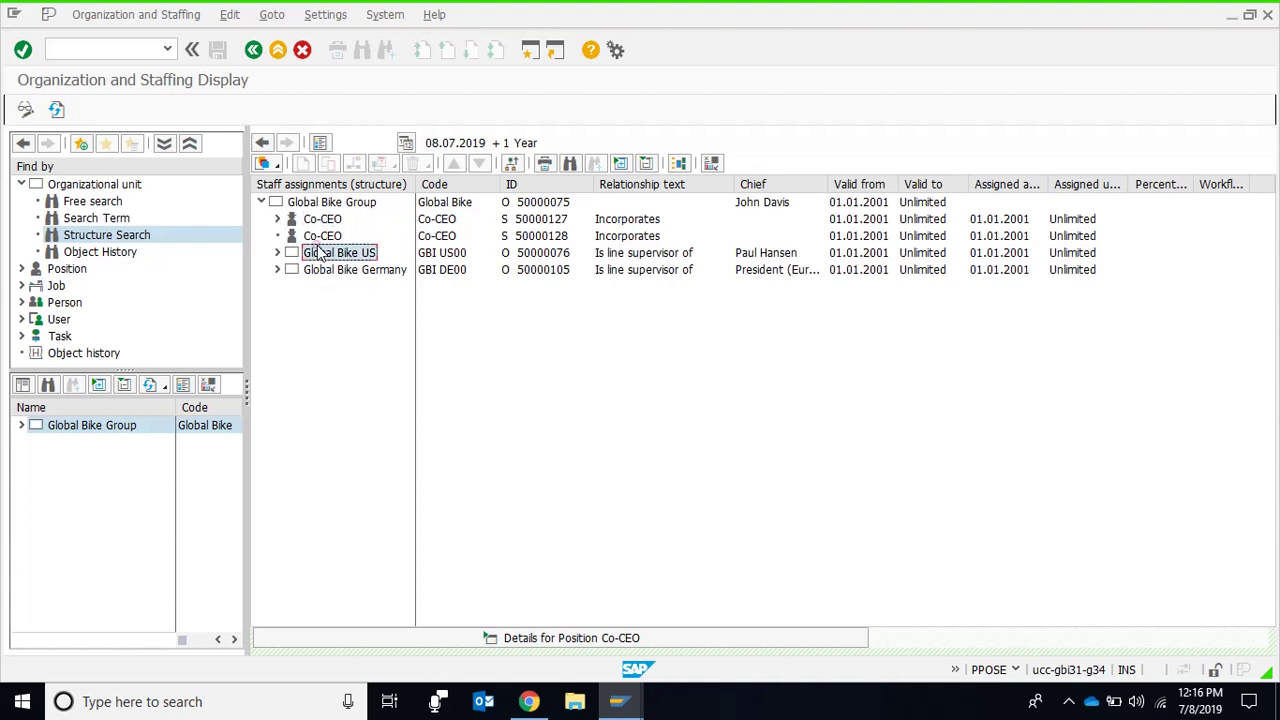
left_click(288, 203)
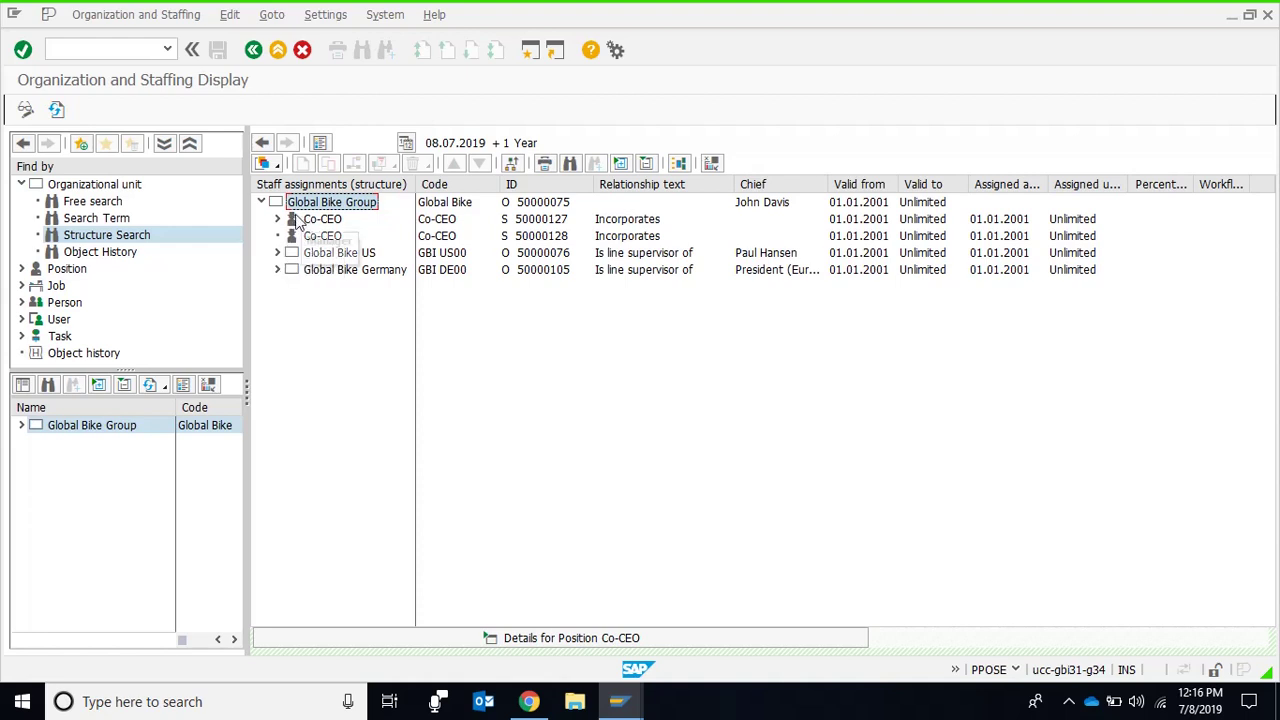
left_click(296, 219)
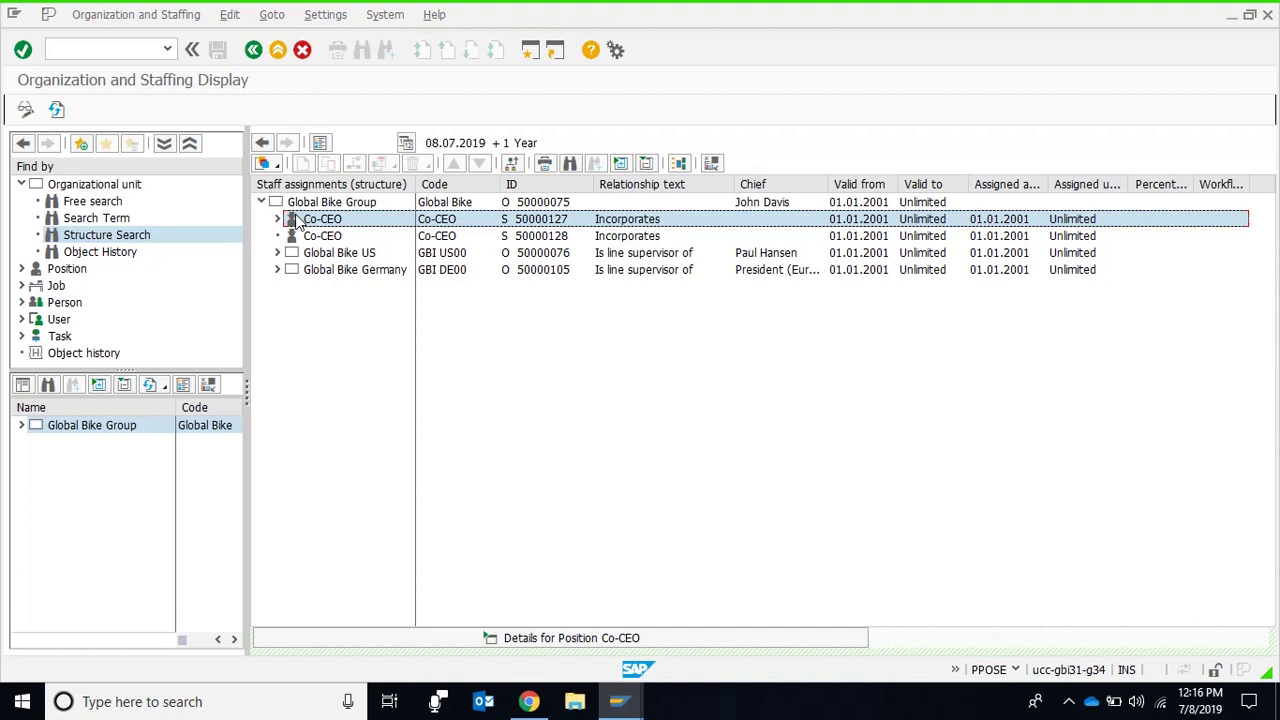
Re-expand the first Co-CEO to show its holder, then expand the second Co-CEO position
left_click(278, 219)
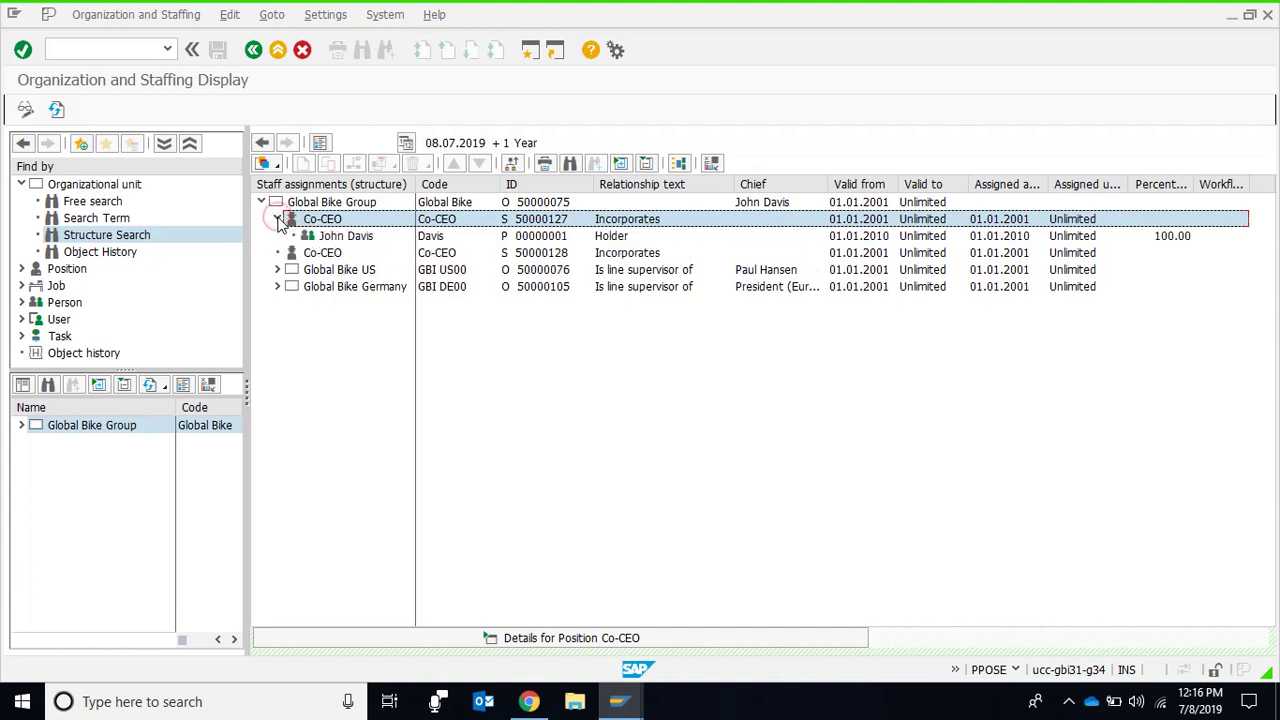
left_click(368, 240)
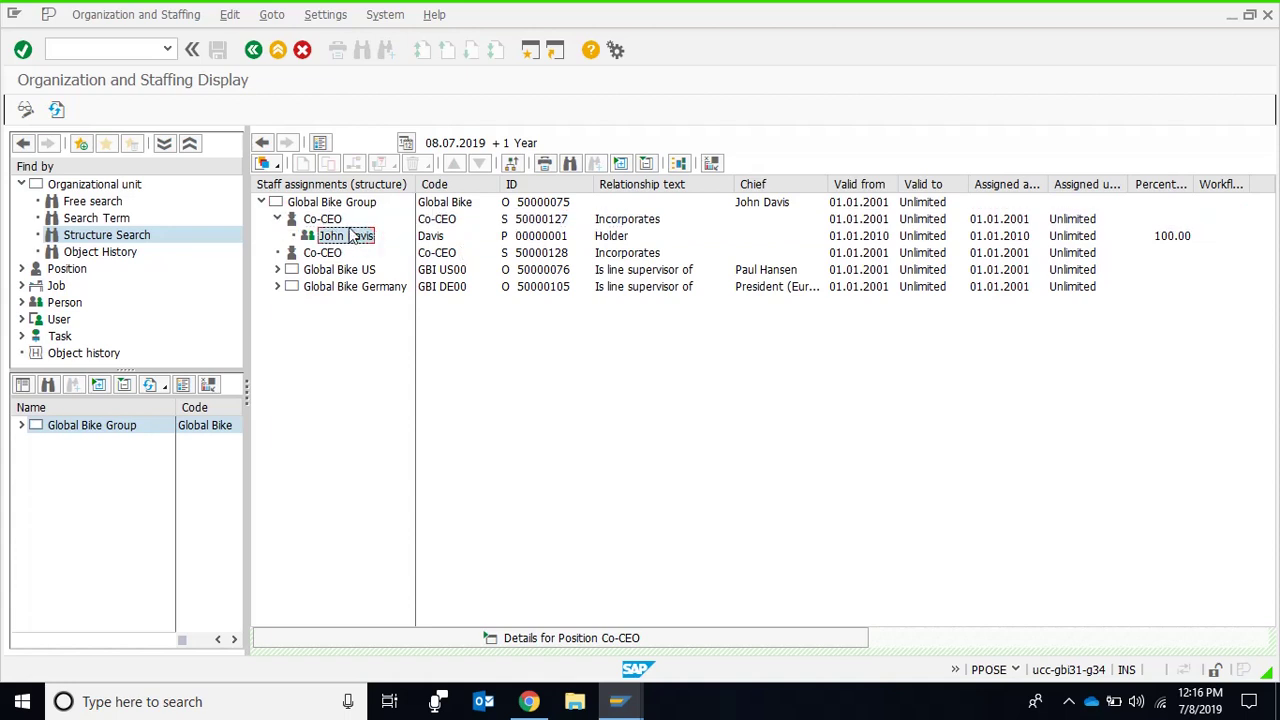
left_click(328, 254)
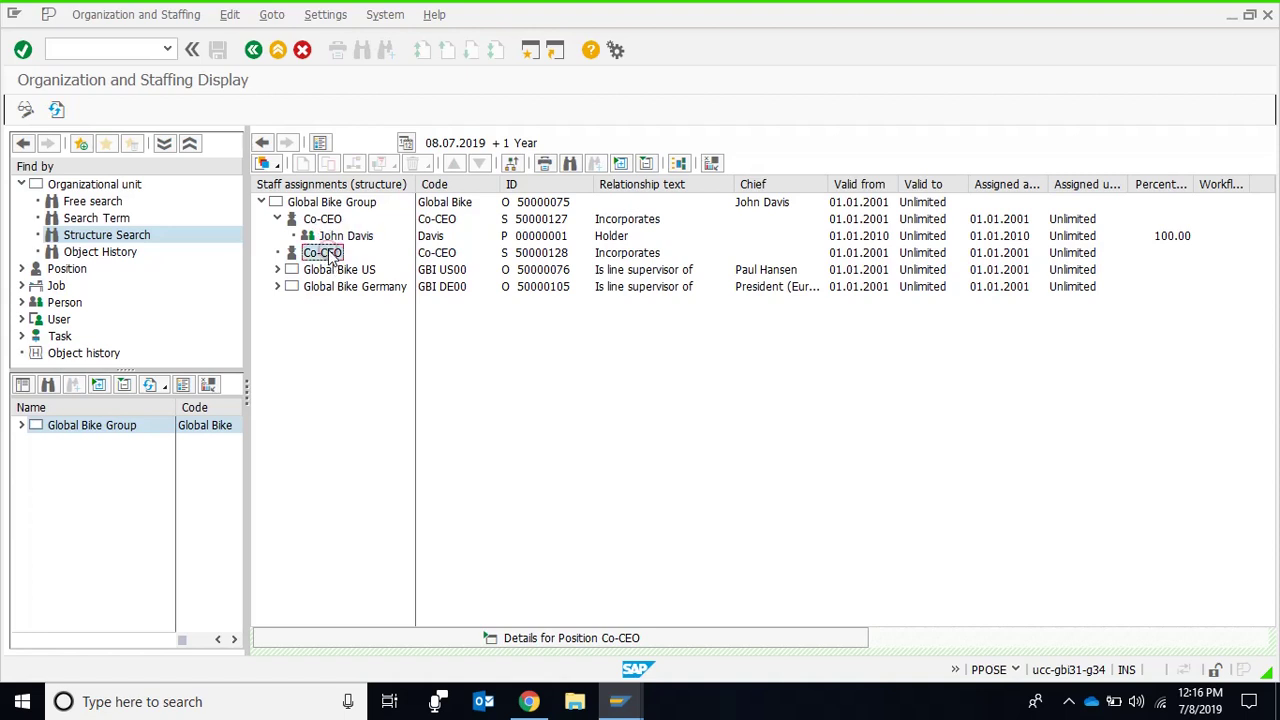
left_click(279, 255)
Uncheck the Relationship Period, Chief, Percentage and Workflow columns in Column Configuration and apply
left_click(713, 163)
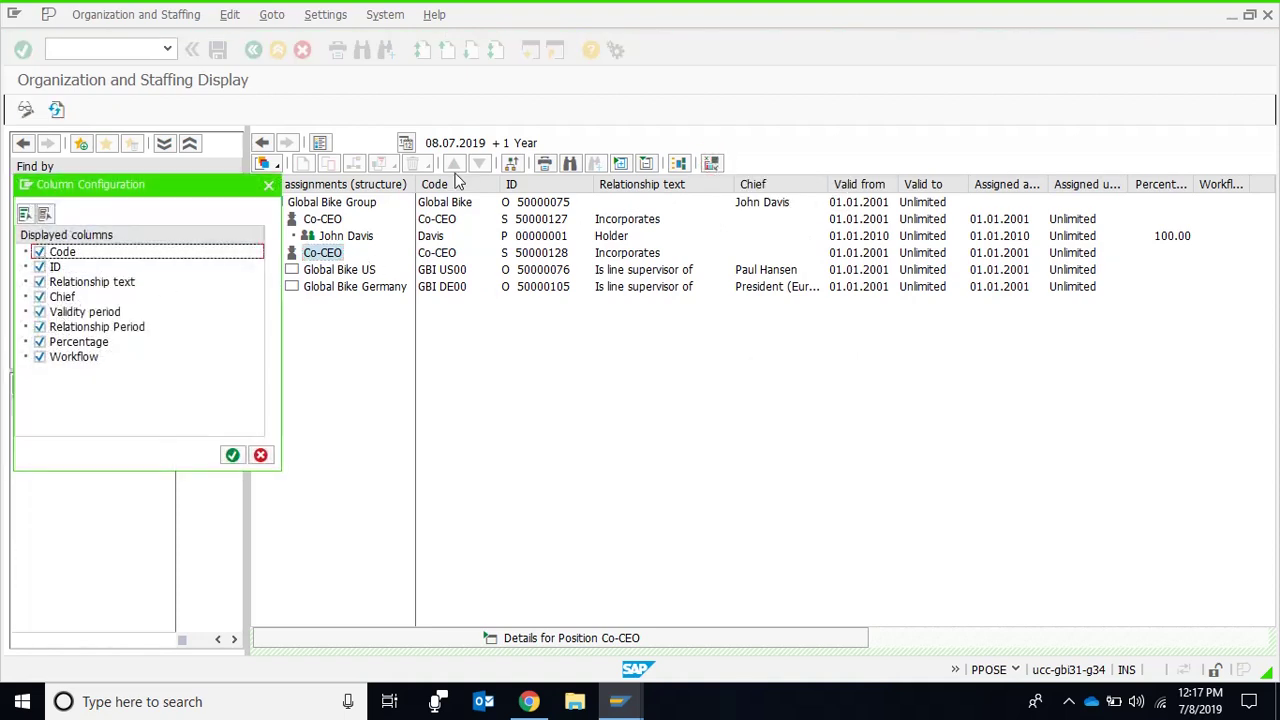
left_click(39, 327)
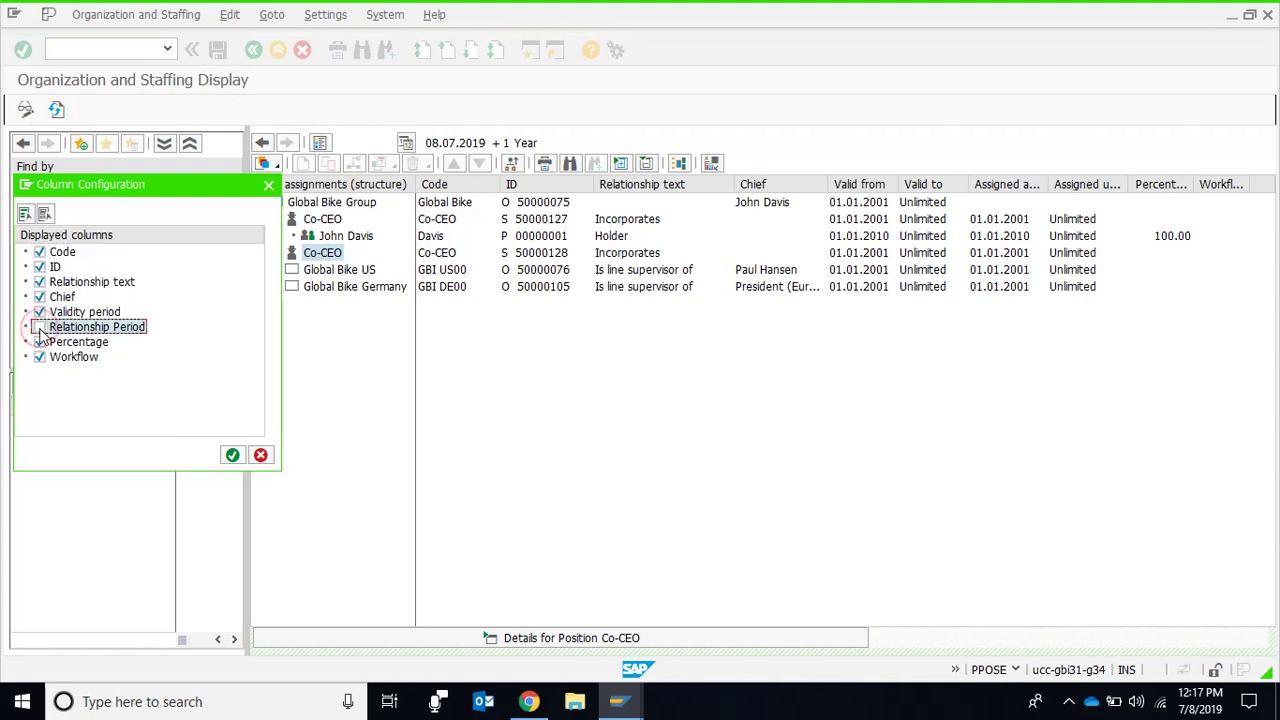
left_click(39, 297)
left_click(39, 342)
left_click(39, 357)
left_click(232, 455)
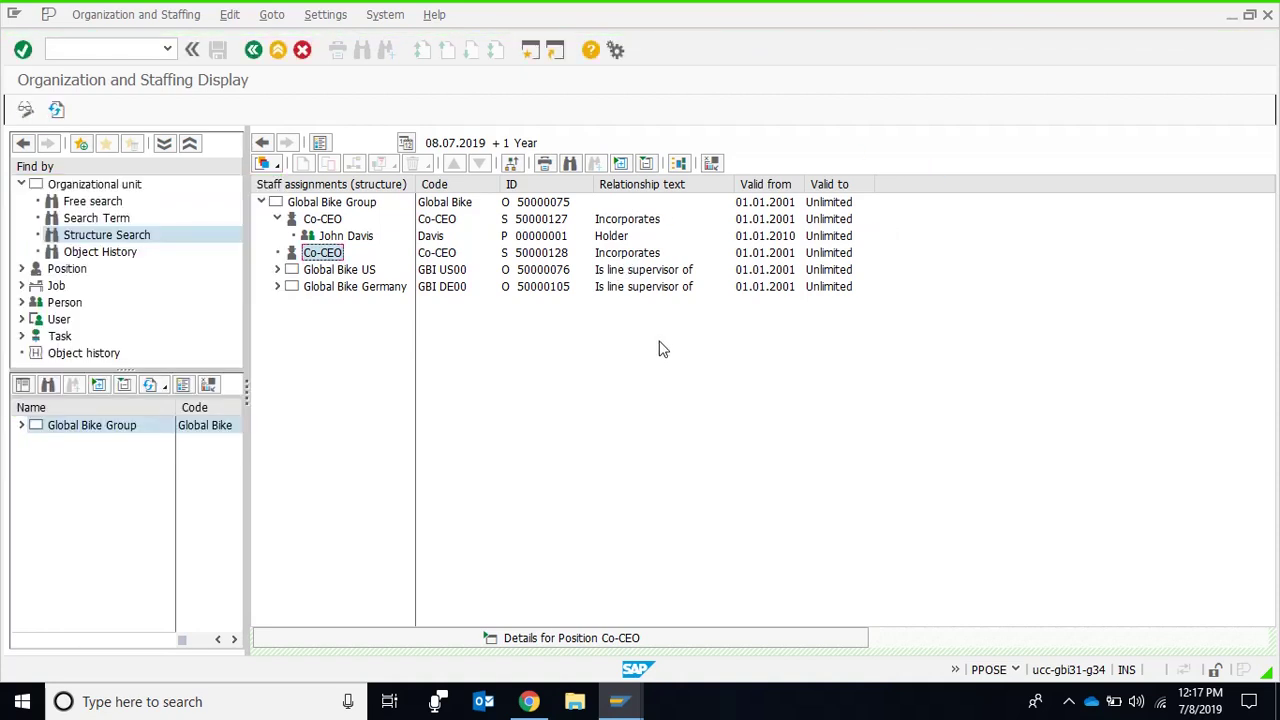
Expand Global Bike US and President (US), then show the President (US) position details
left_click(278, 270)
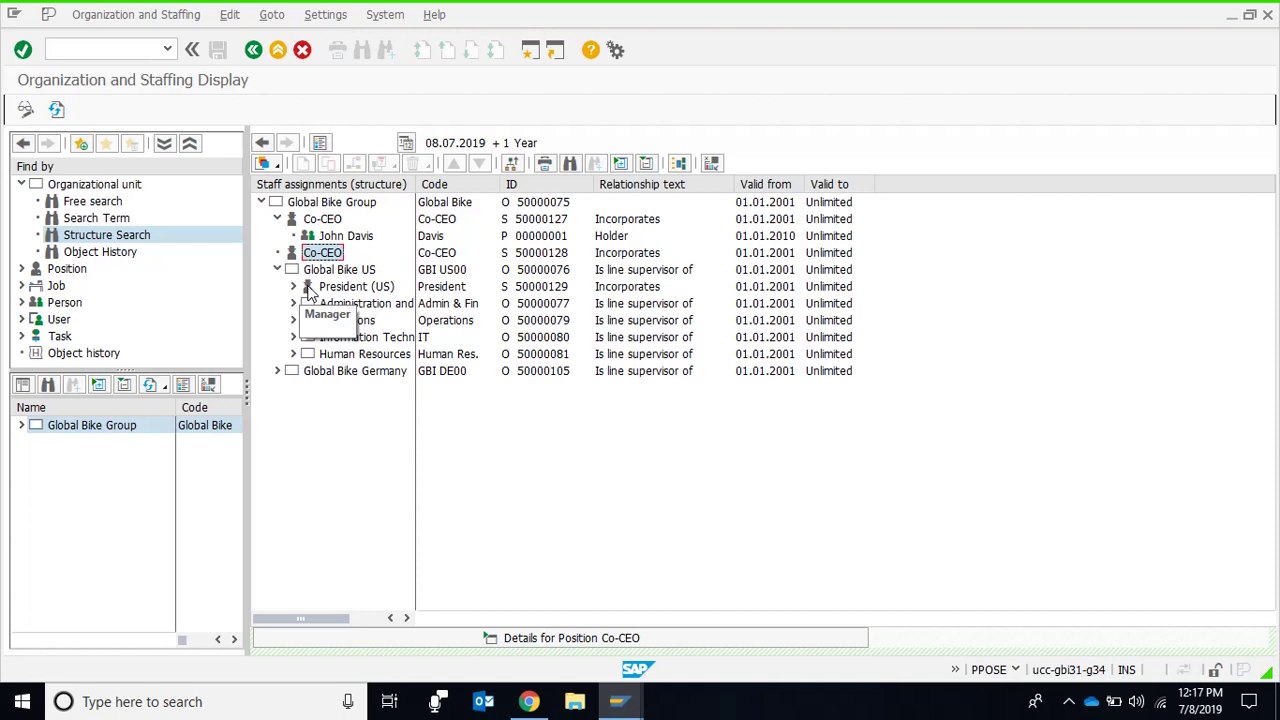
left_click(293, 287)
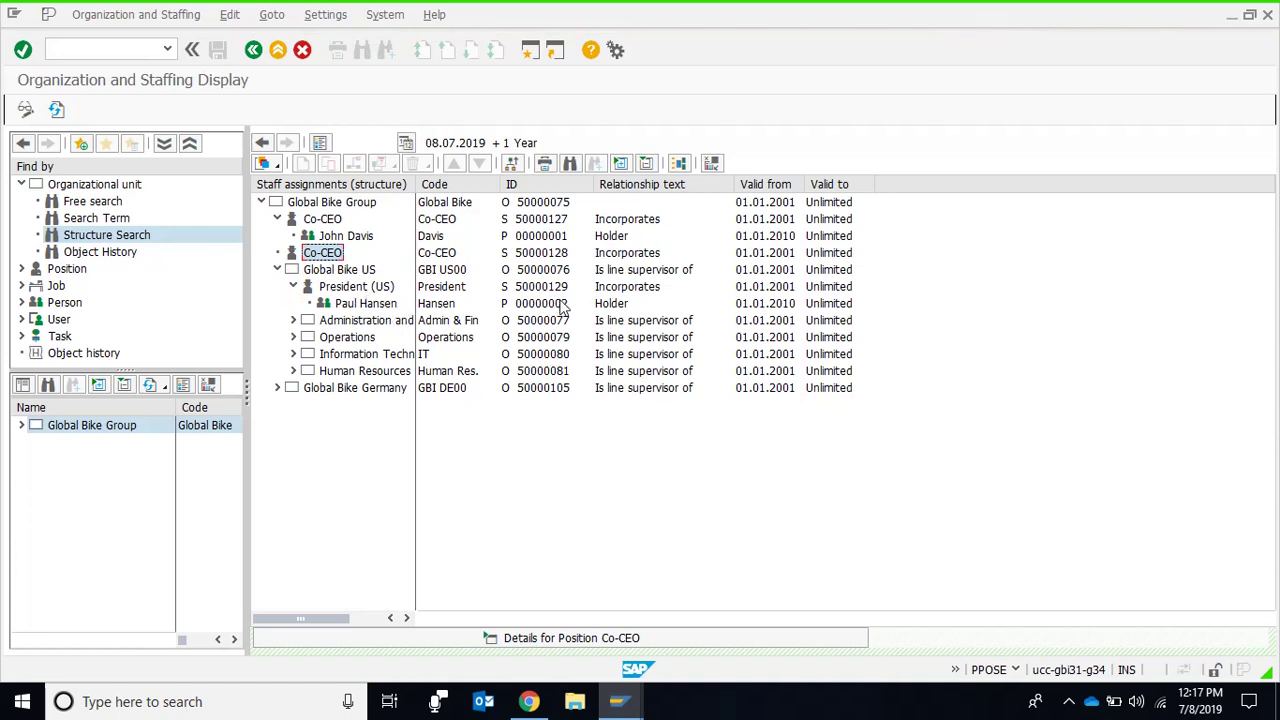
left_click(372, 288)
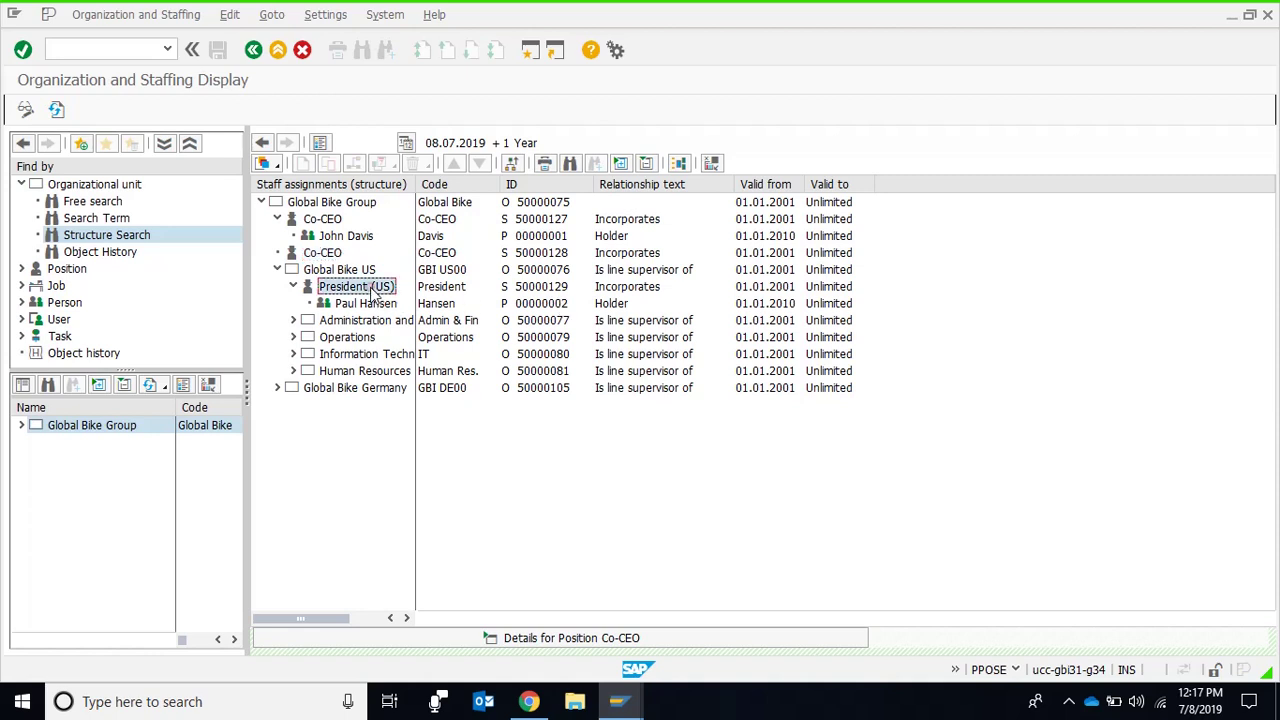
left_click(521, 304)
left_click(541, 287)
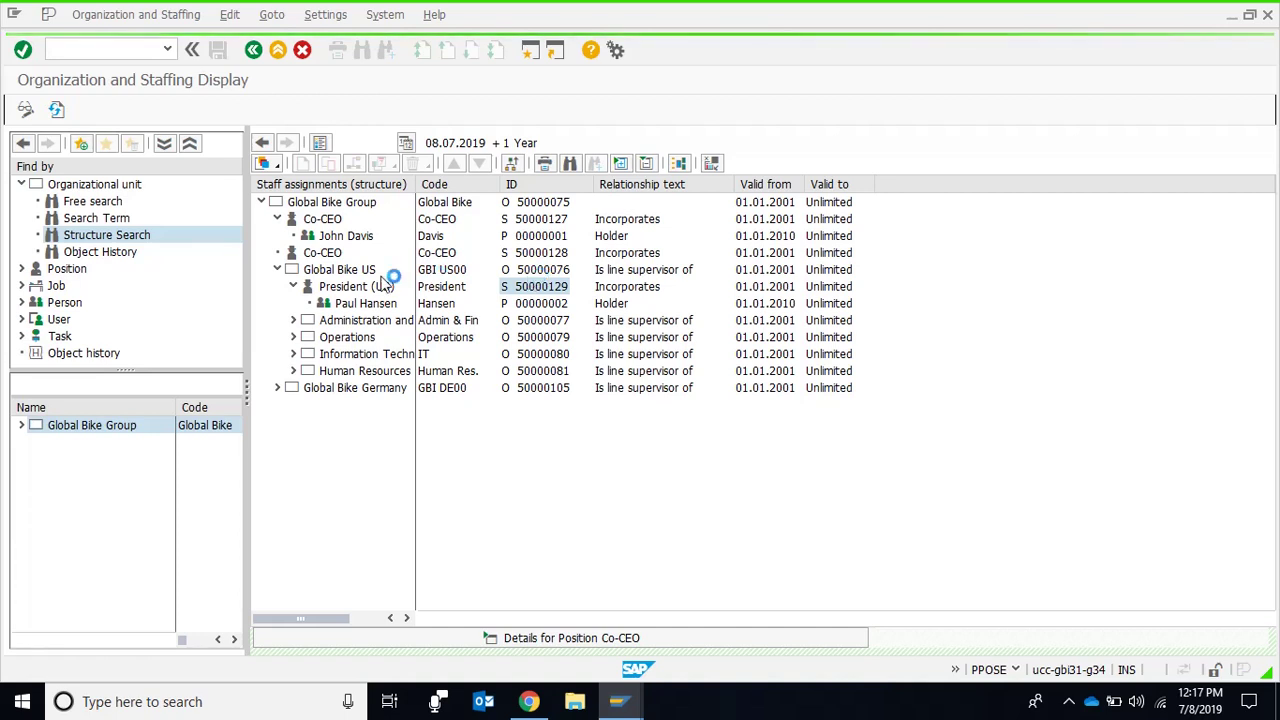
left_click(530, 270)
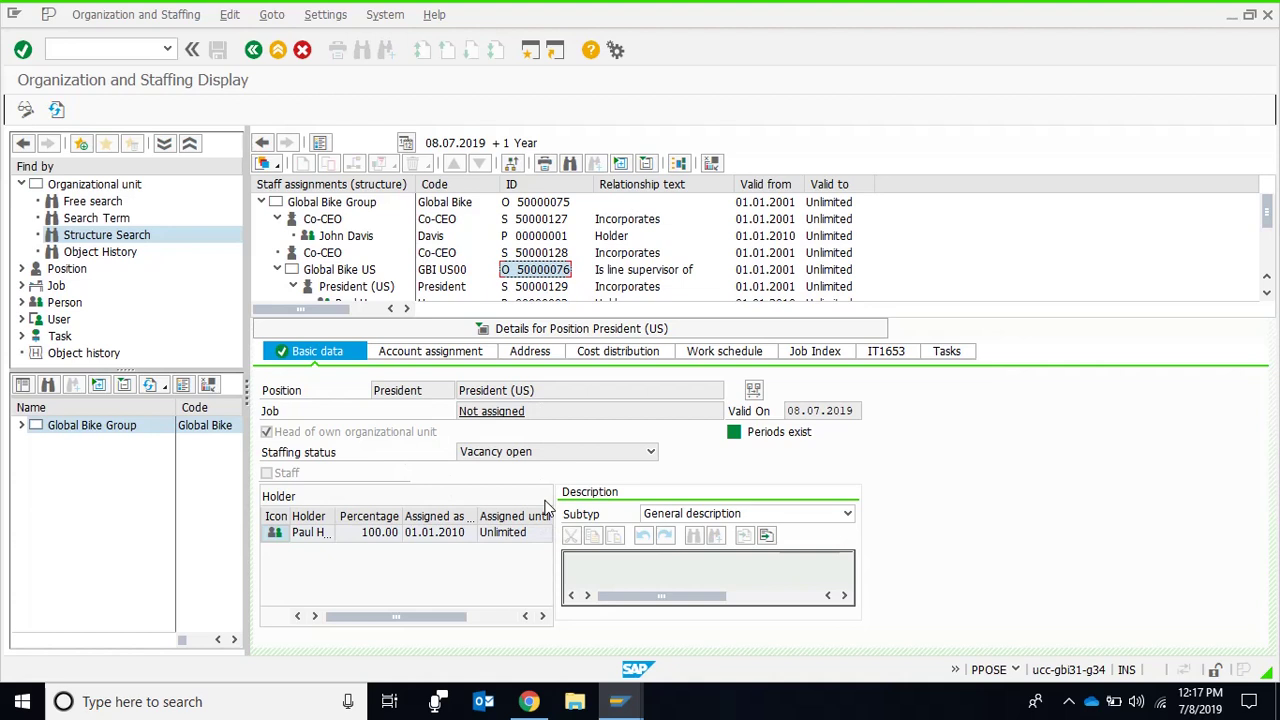
Close the President (US) details panel and browse the Global Bike US unit and position rows
left_click(484, 330)
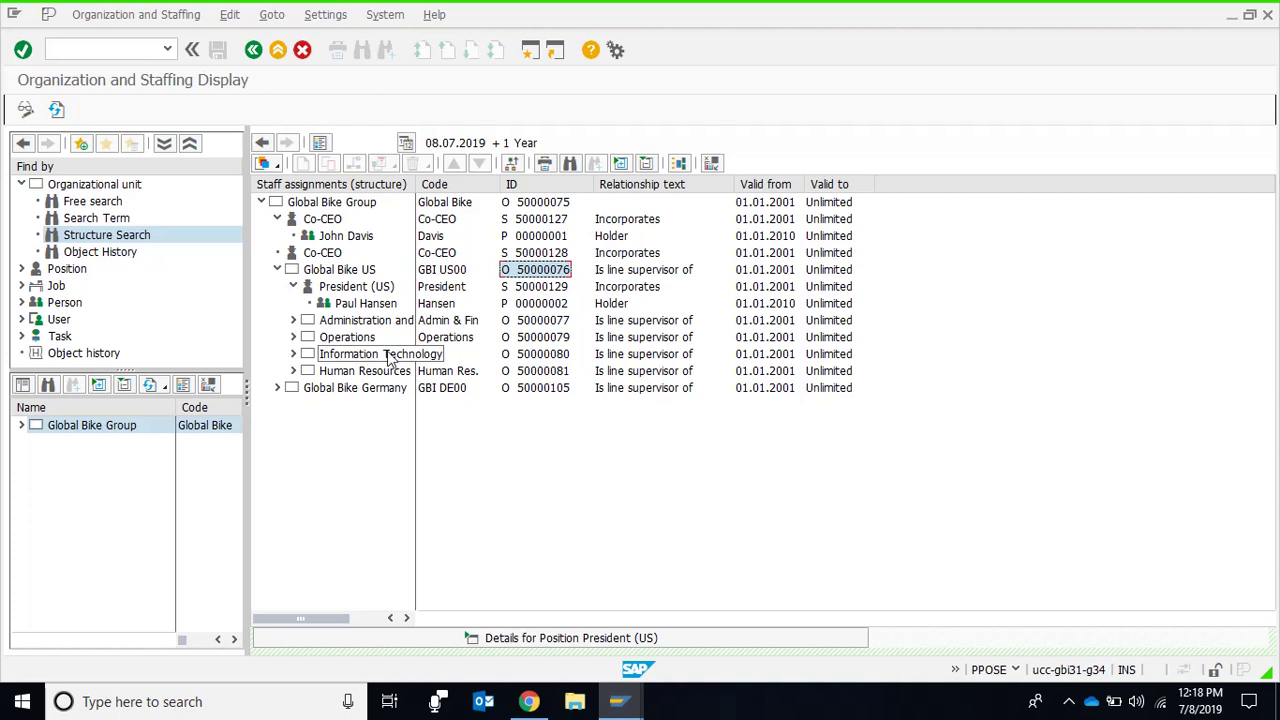
left_click(520, 355)
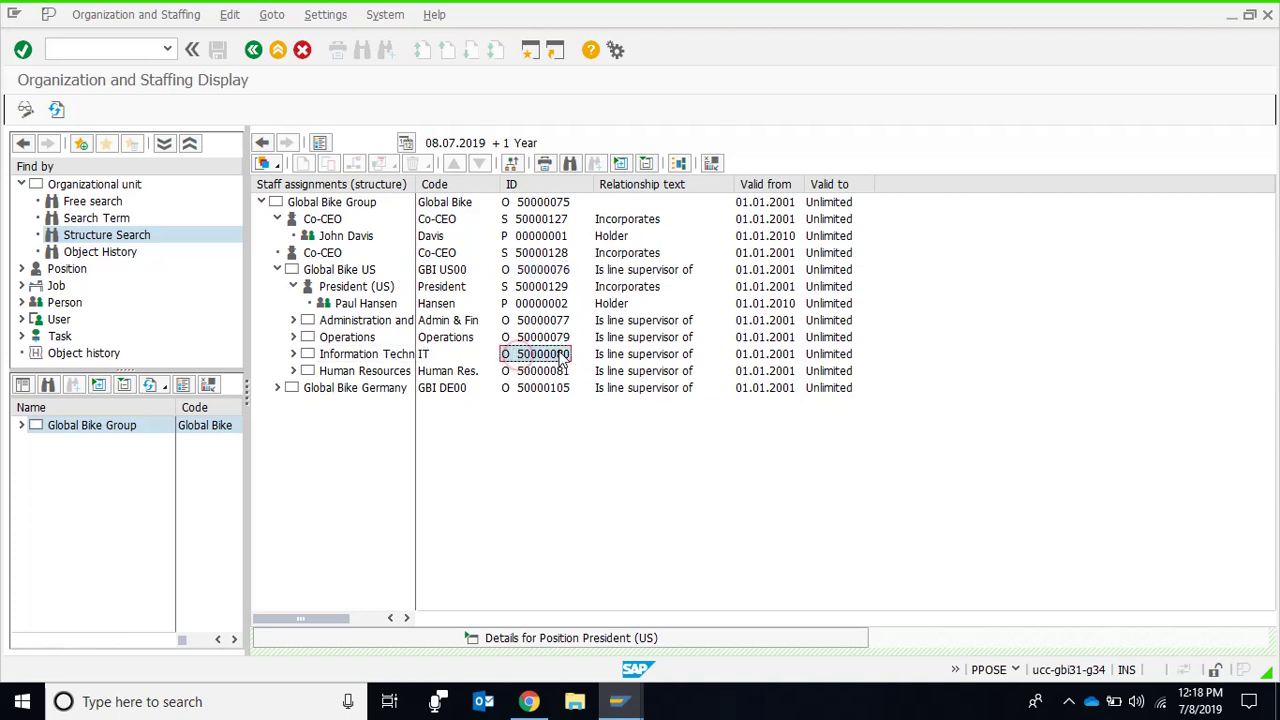
left_click(506, 322)
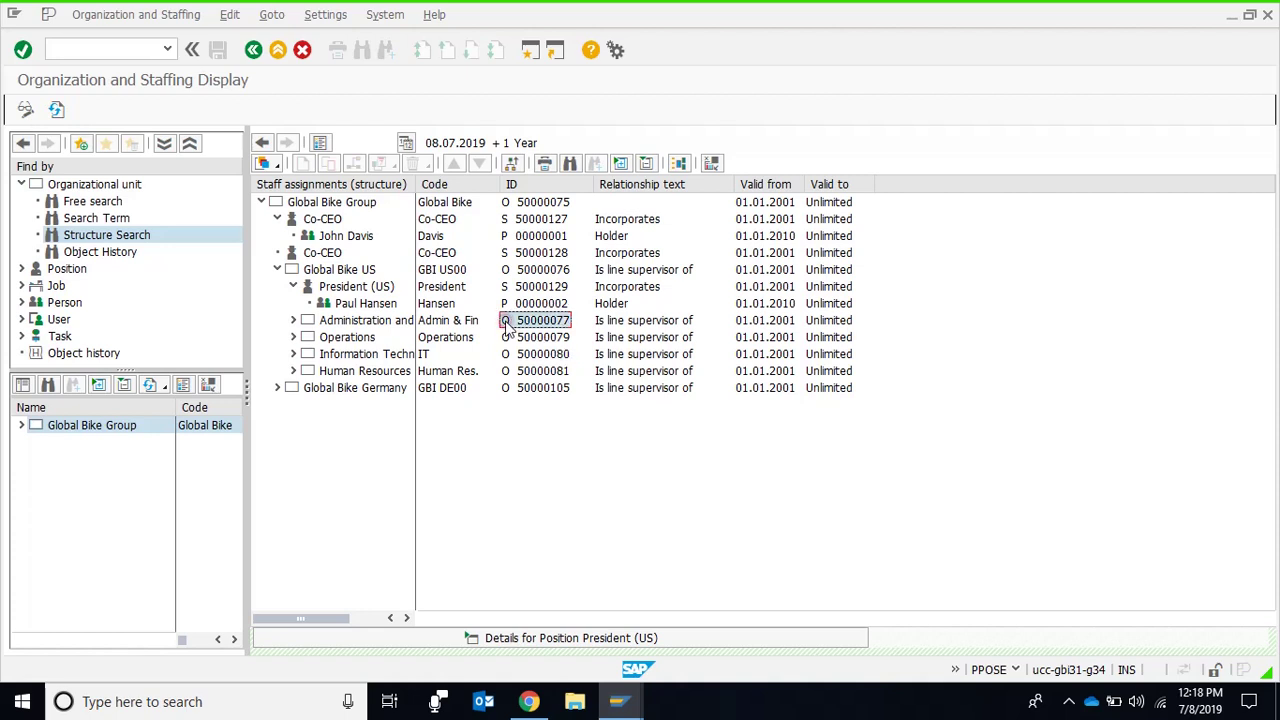
left_click(530, 288)
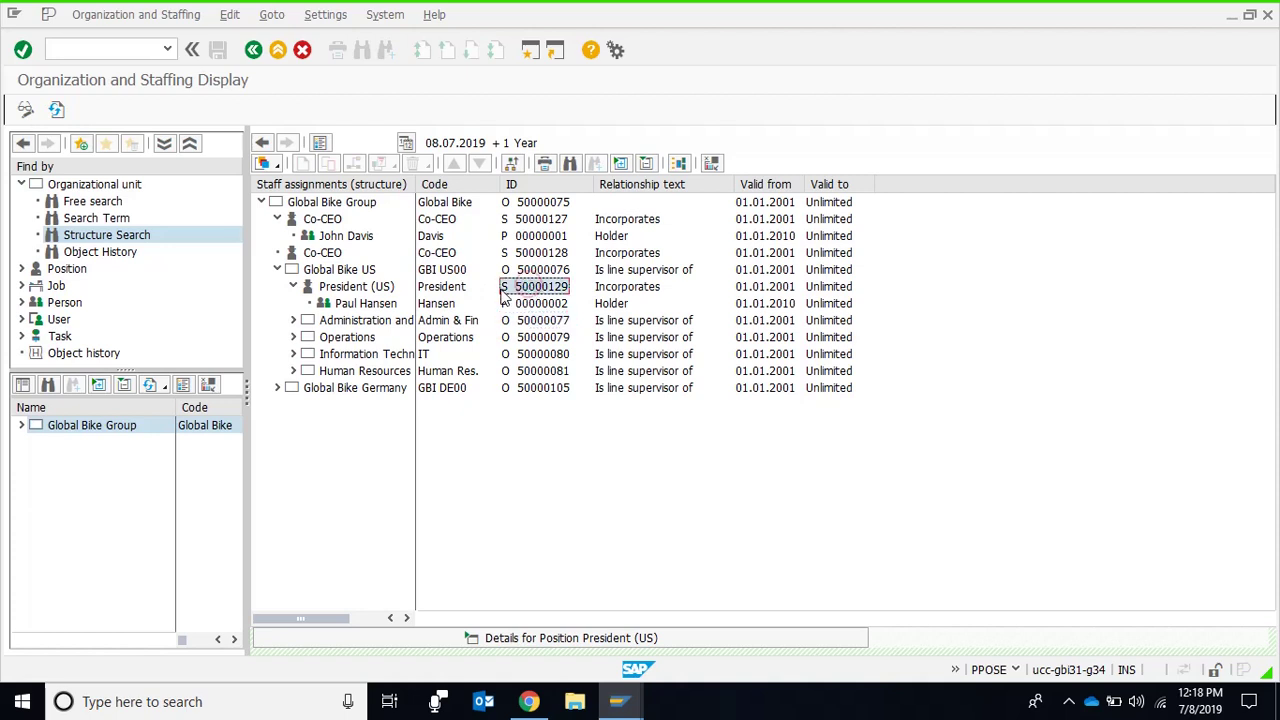
left_click(506, 237)
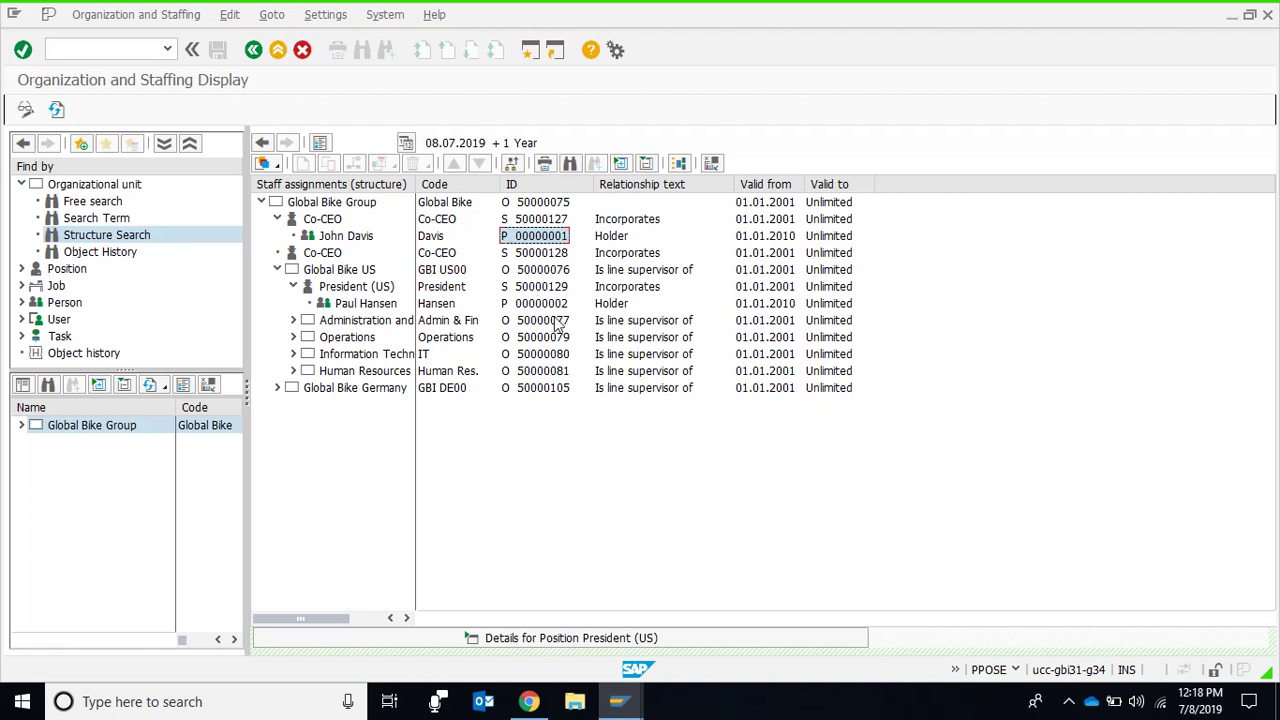
Widen the structure column and expand Administration and Financials, Financials, Chief Financial Officer and Accounting
left_click(293, 320)
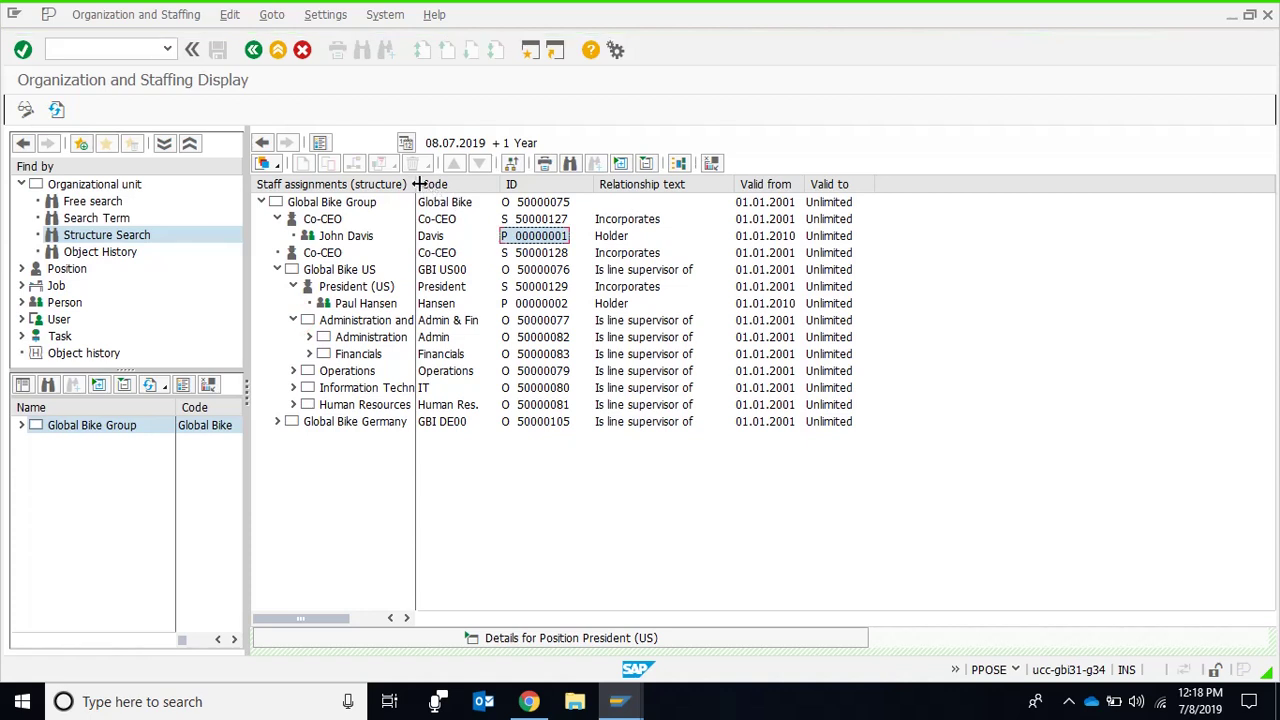
left_click_drag(418, 184, 527, 184)
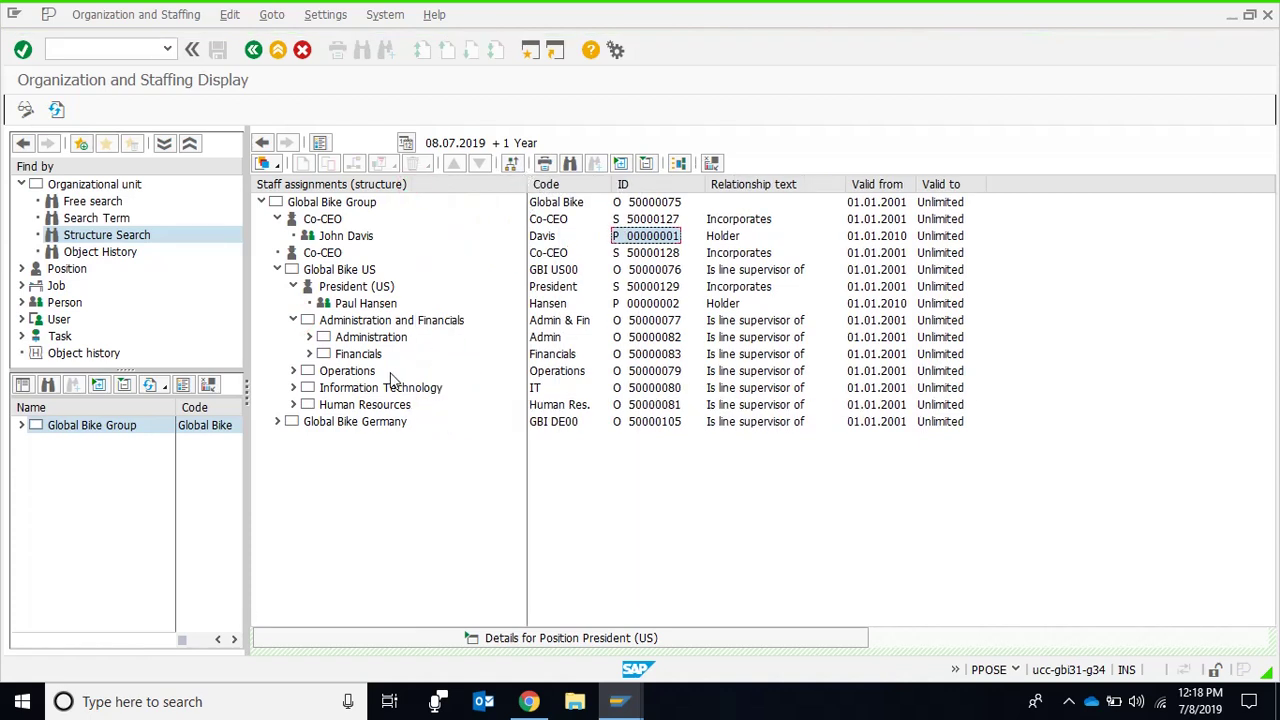
left_click(309, 354)
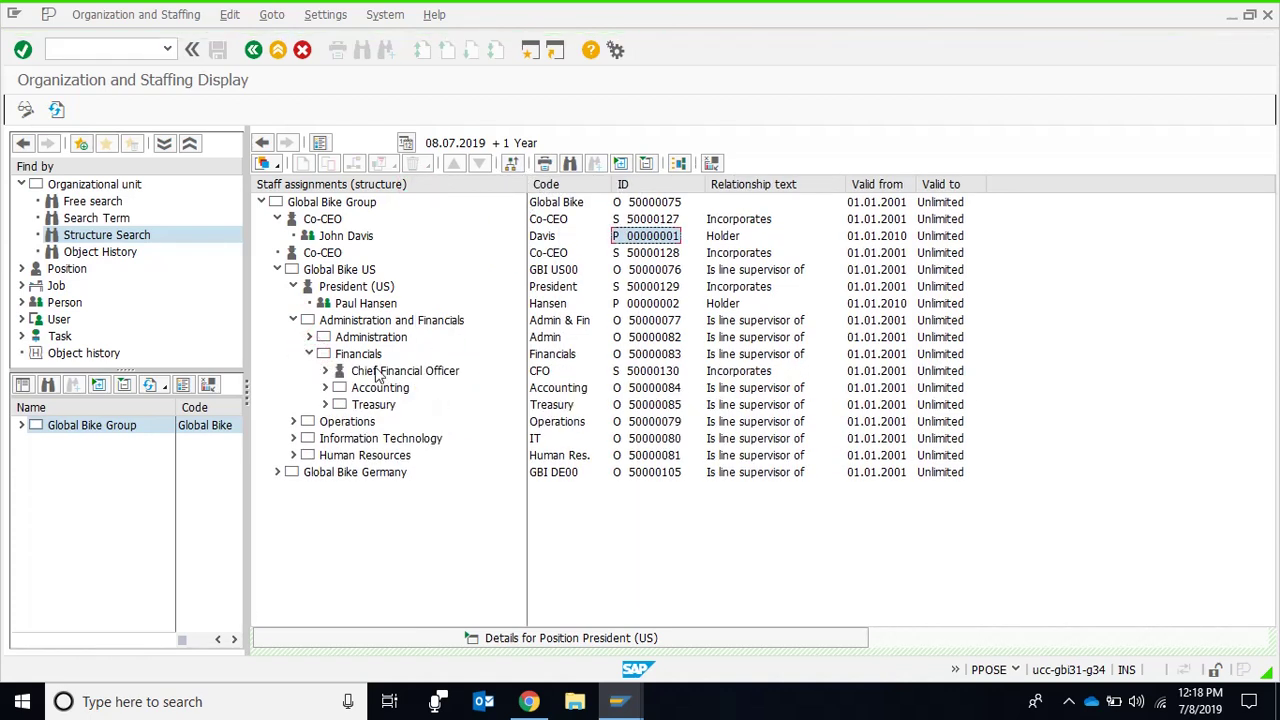
left_click(325, 371)
left_click(418, 389)
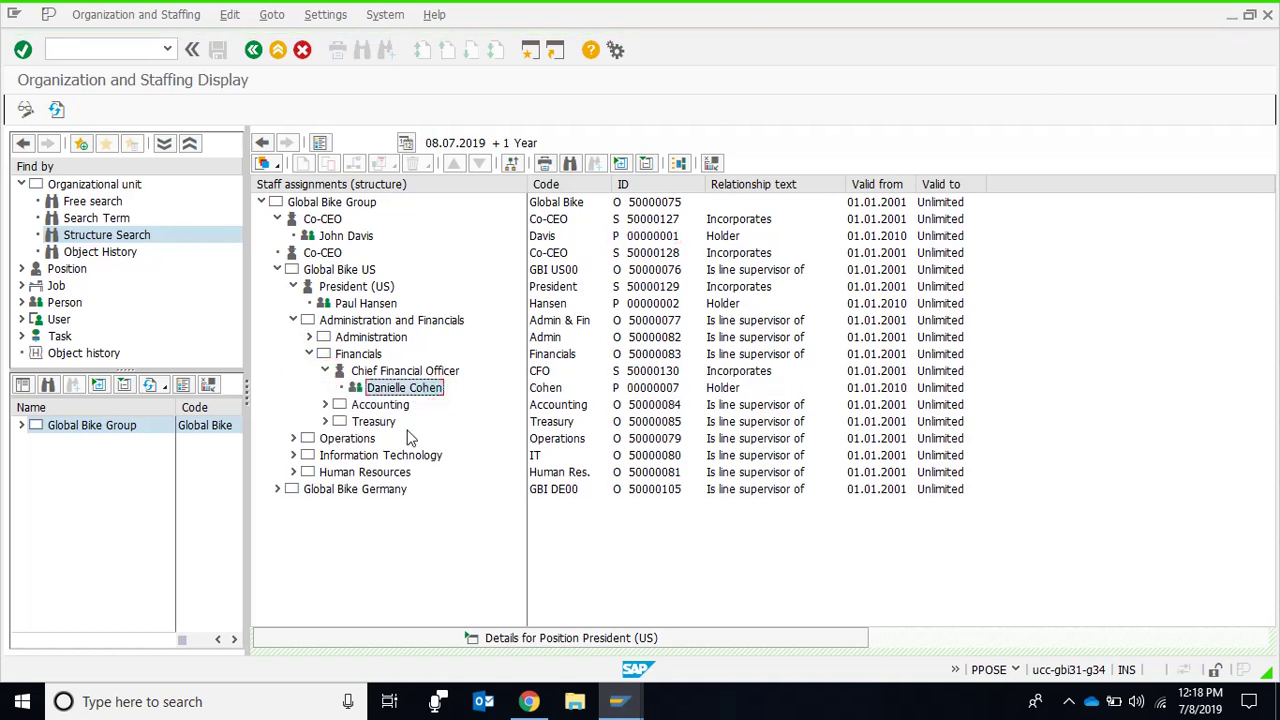
left_click(325, 404)
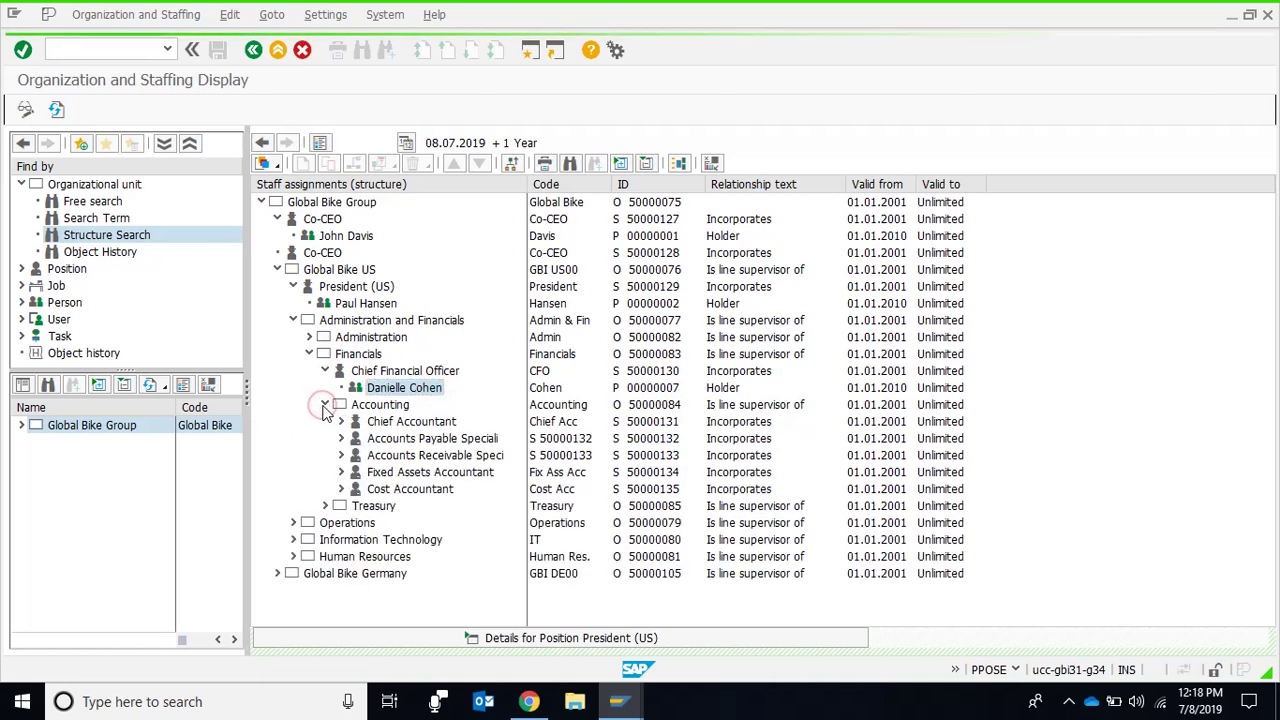
Expand Chief Accountant to show its holder and select the Accounts Payable, Receivable and Fixed Assets positions
left_click(420, 425)
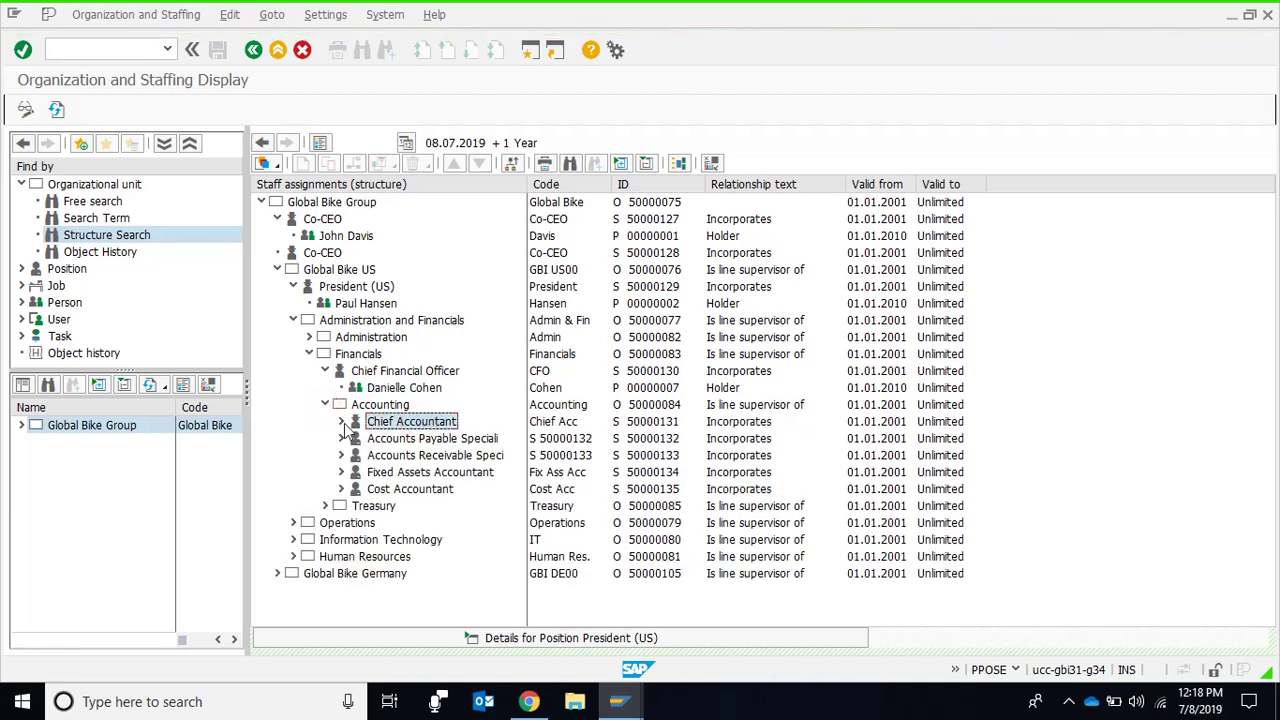
left_click(341, 422)
left_click(450, 439)
left_click(386, 456)
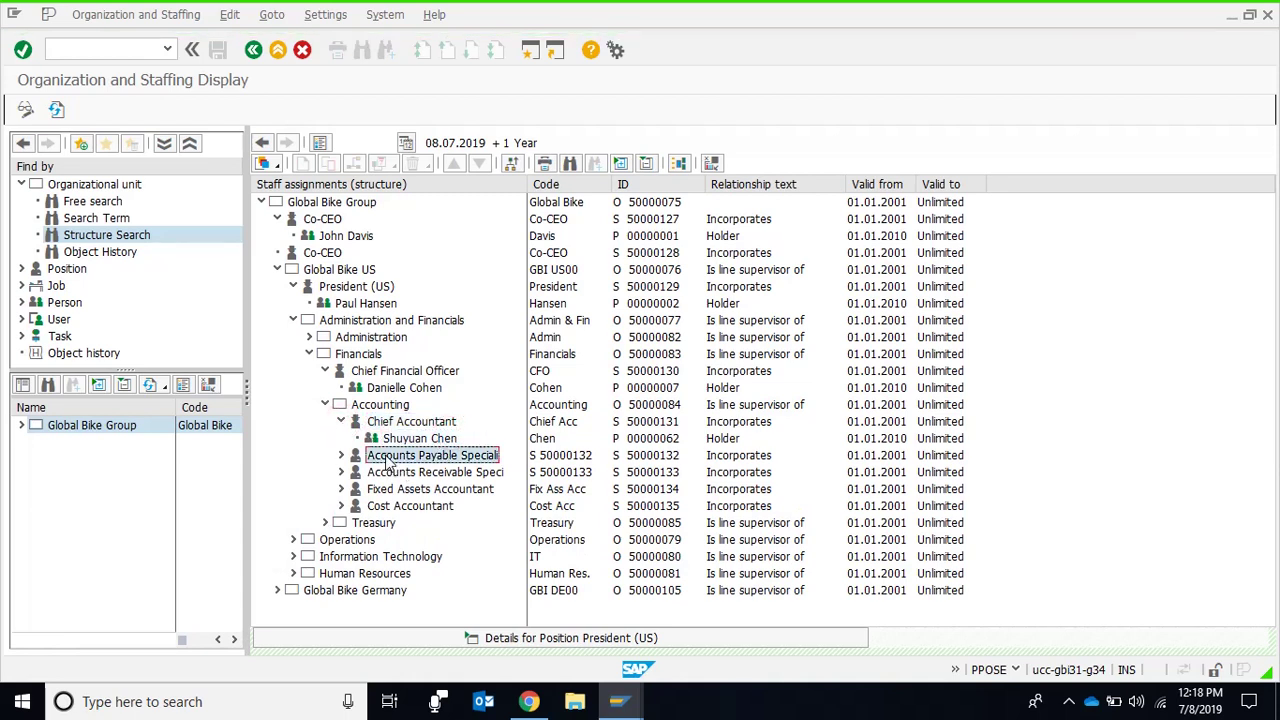
left_click(392, 488)
left_click(390, 472)
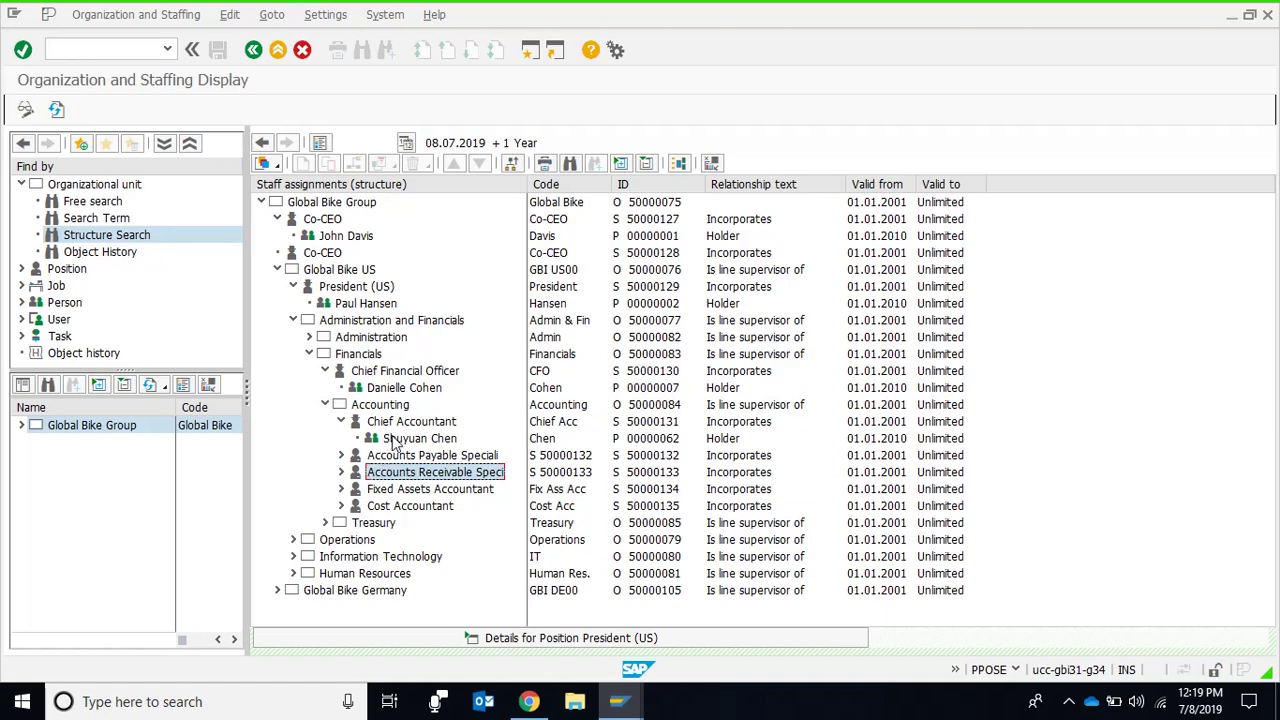
Reveal holders of Accounts Payable, Accounts Receivable, Fixed Assets and Cost Accountant, then collapse Financials
left_click(341, 455)
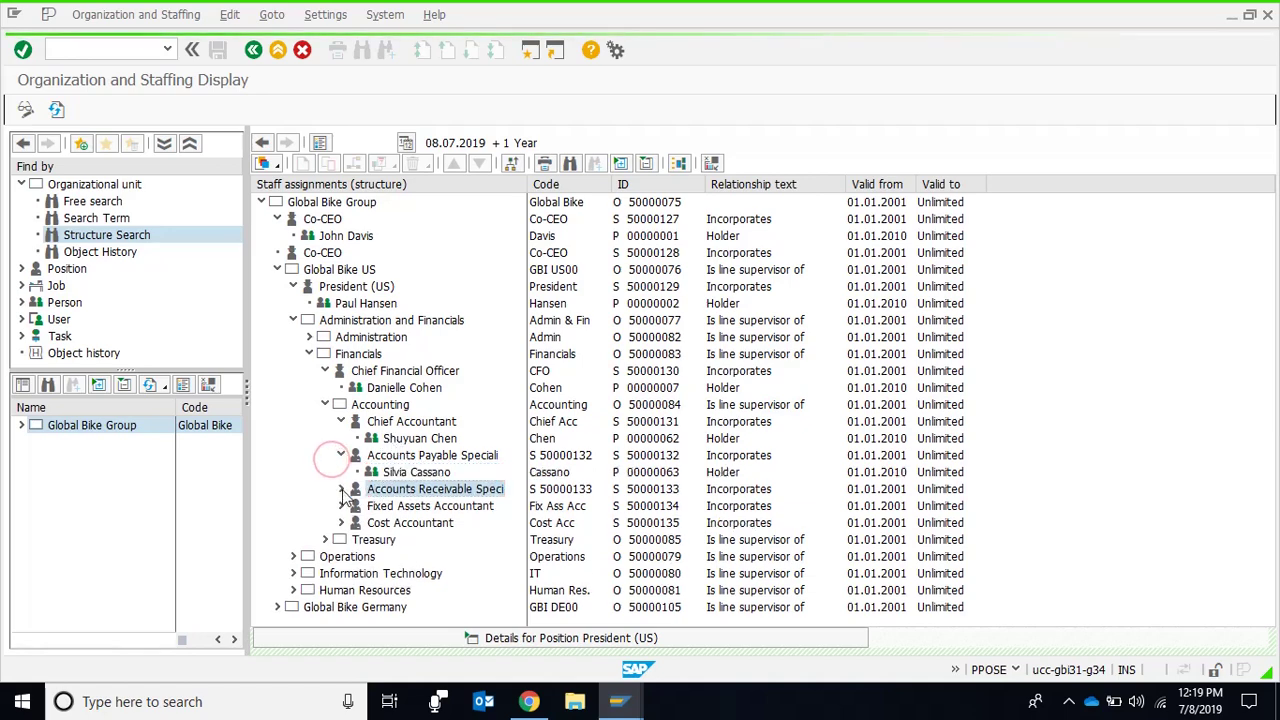
left_click(341, 489)
left_click(341, 522)
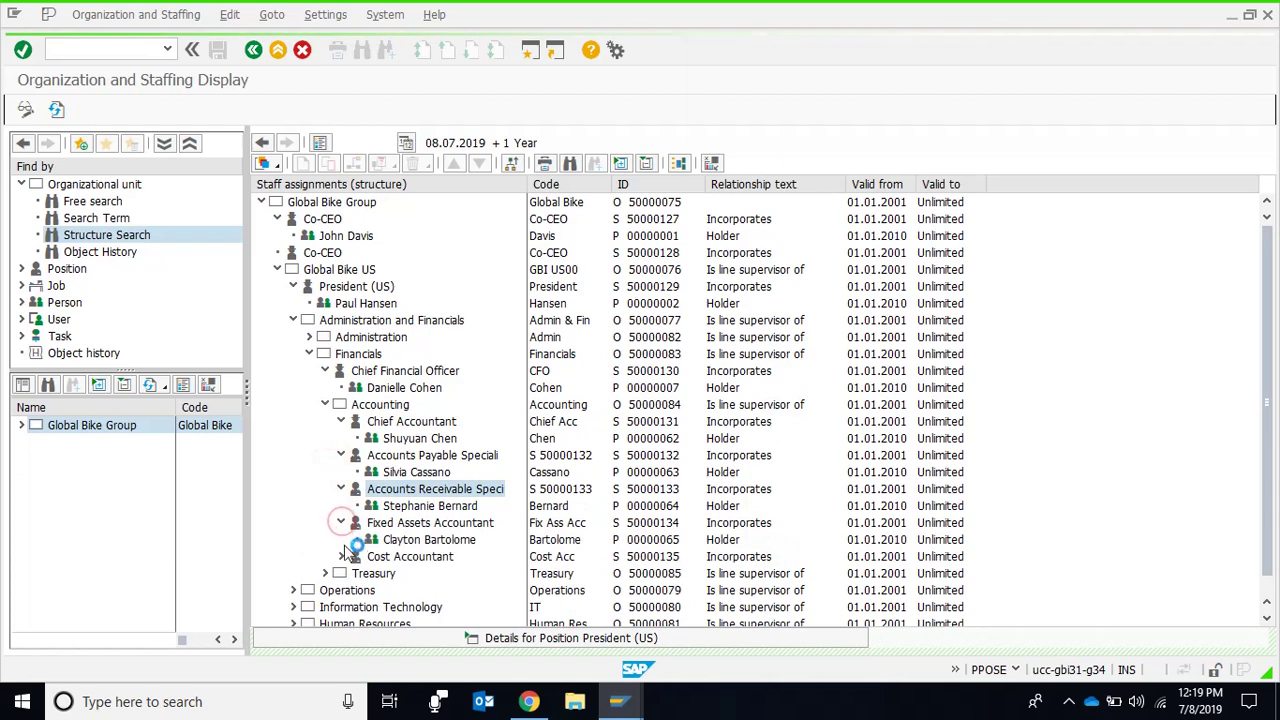
left_click(341, 556)
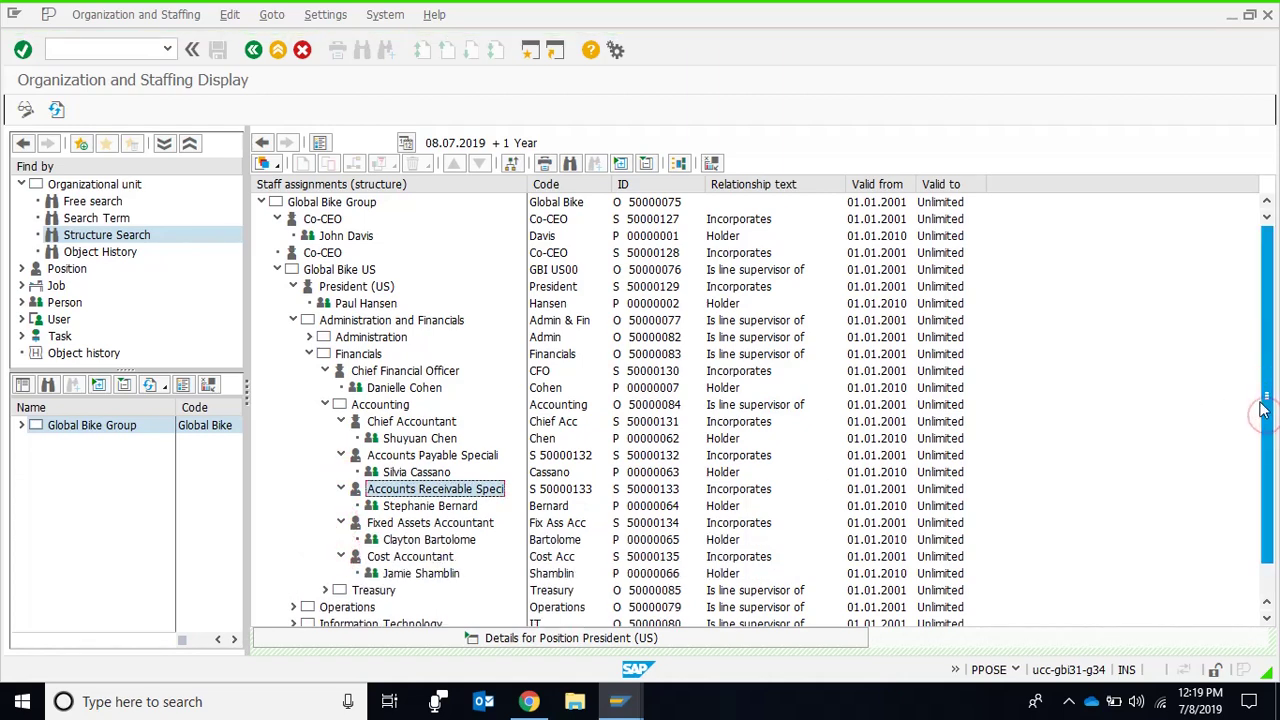
left_click(310, 355)
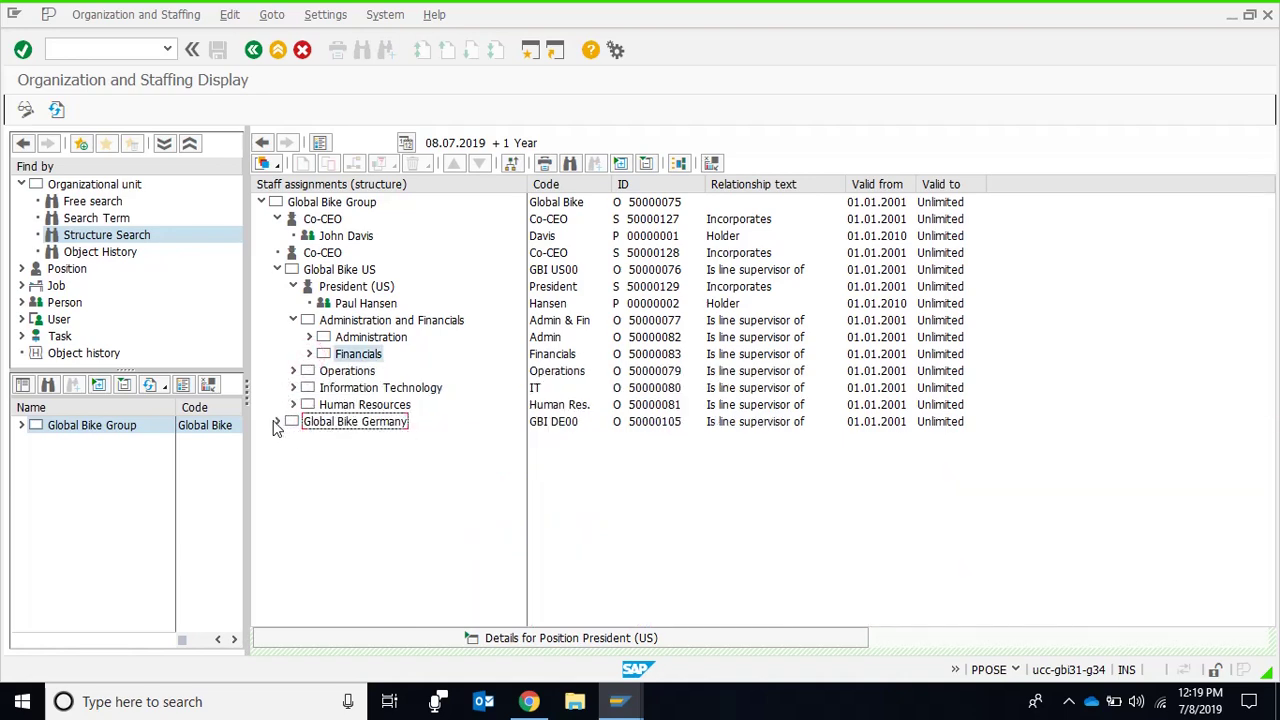
Expand Administration and select its 000 and 002 Security units
left_click(310, 338)
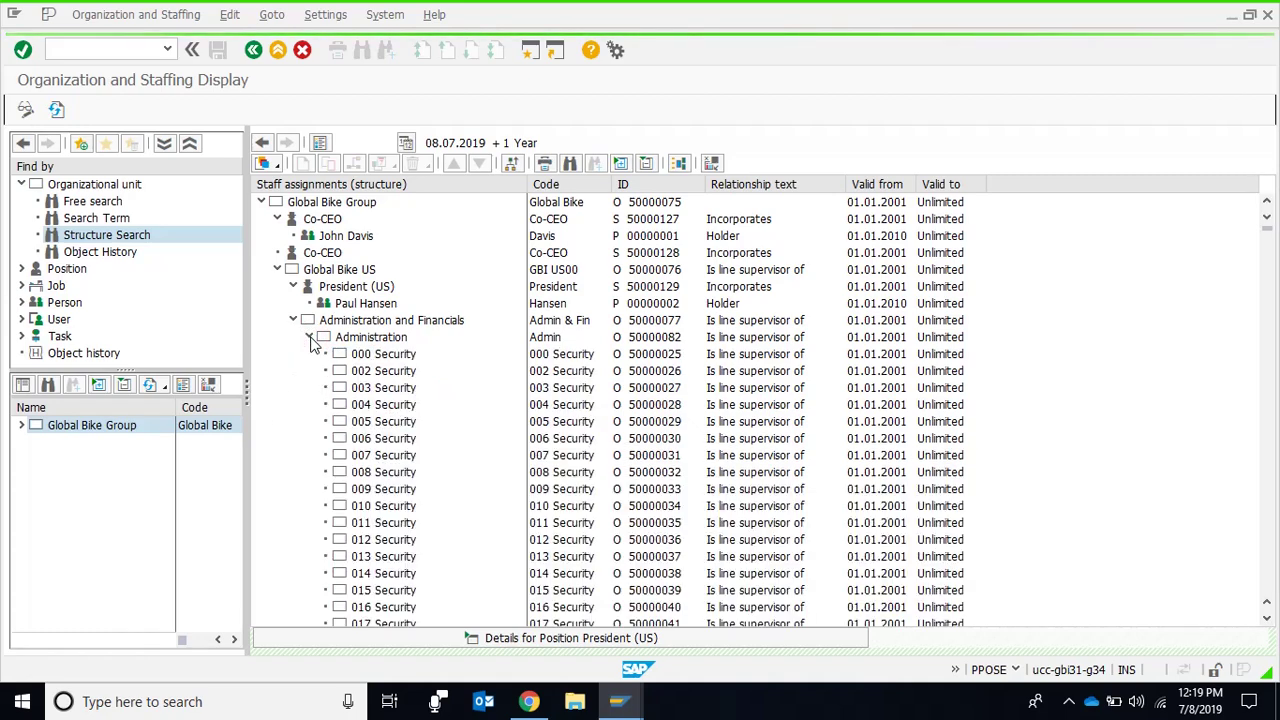
left_click(405, 355)
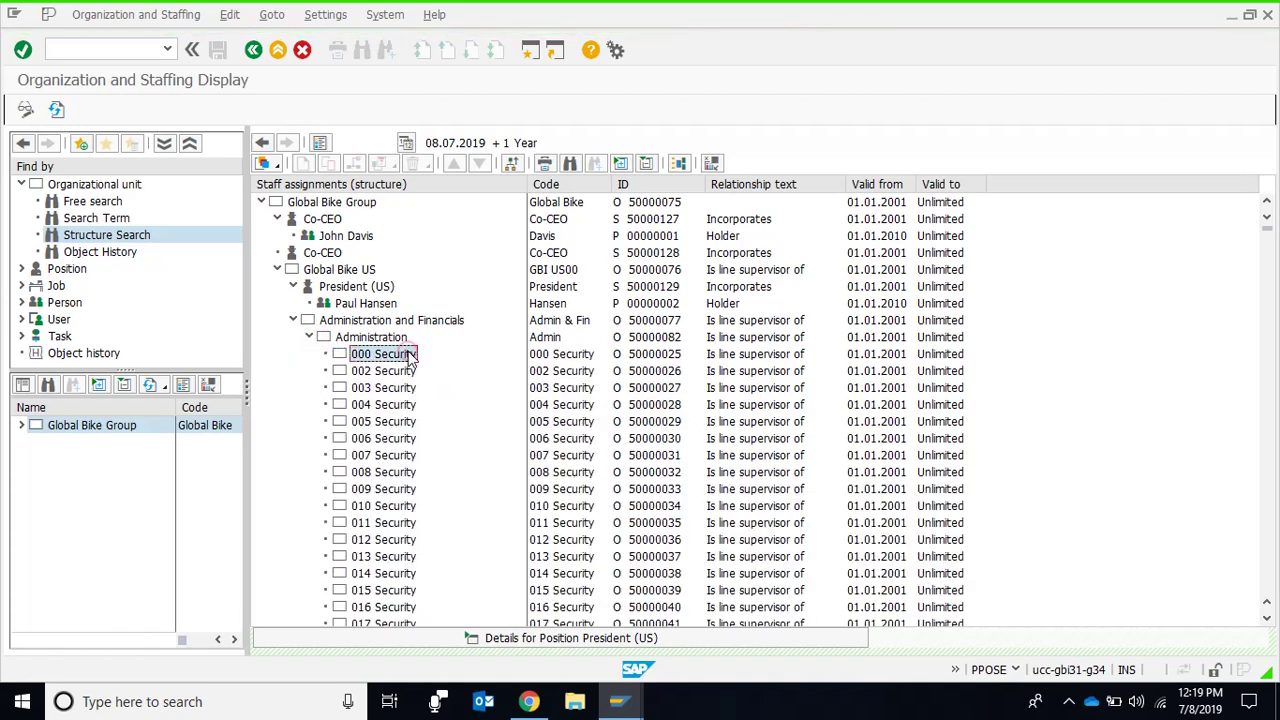
left_click(410, 372)
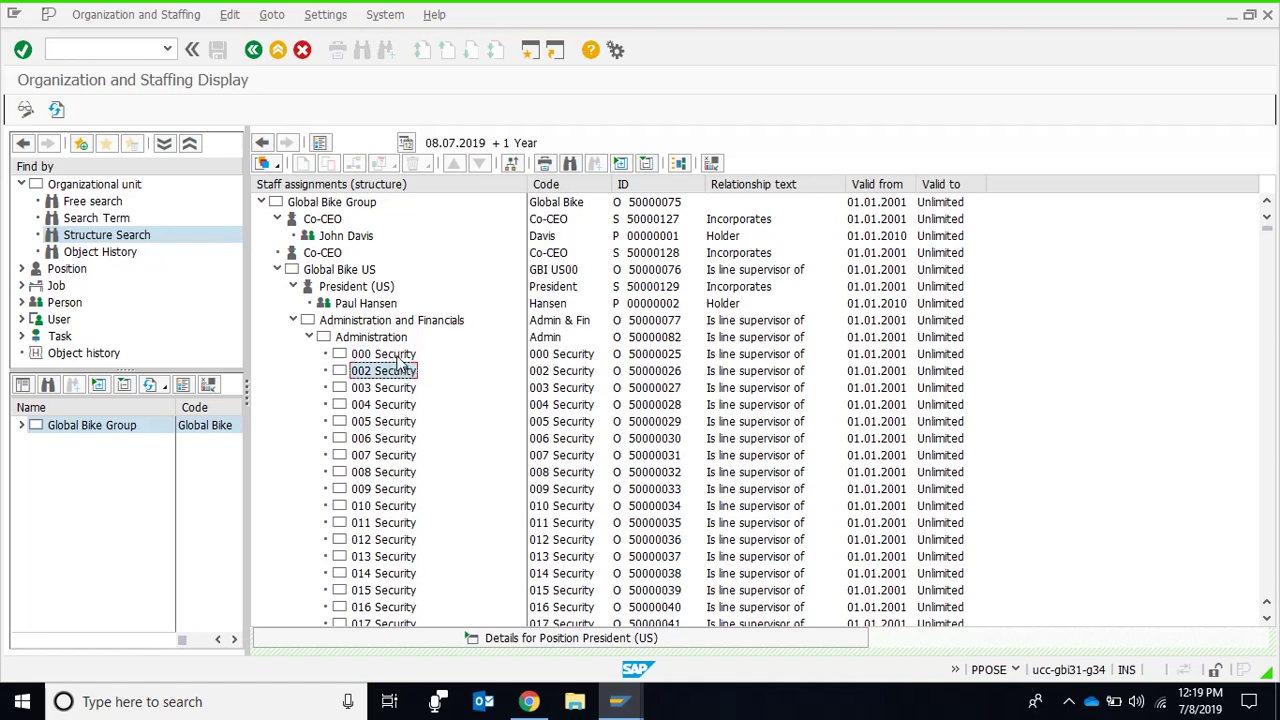
left_click(397, 356)
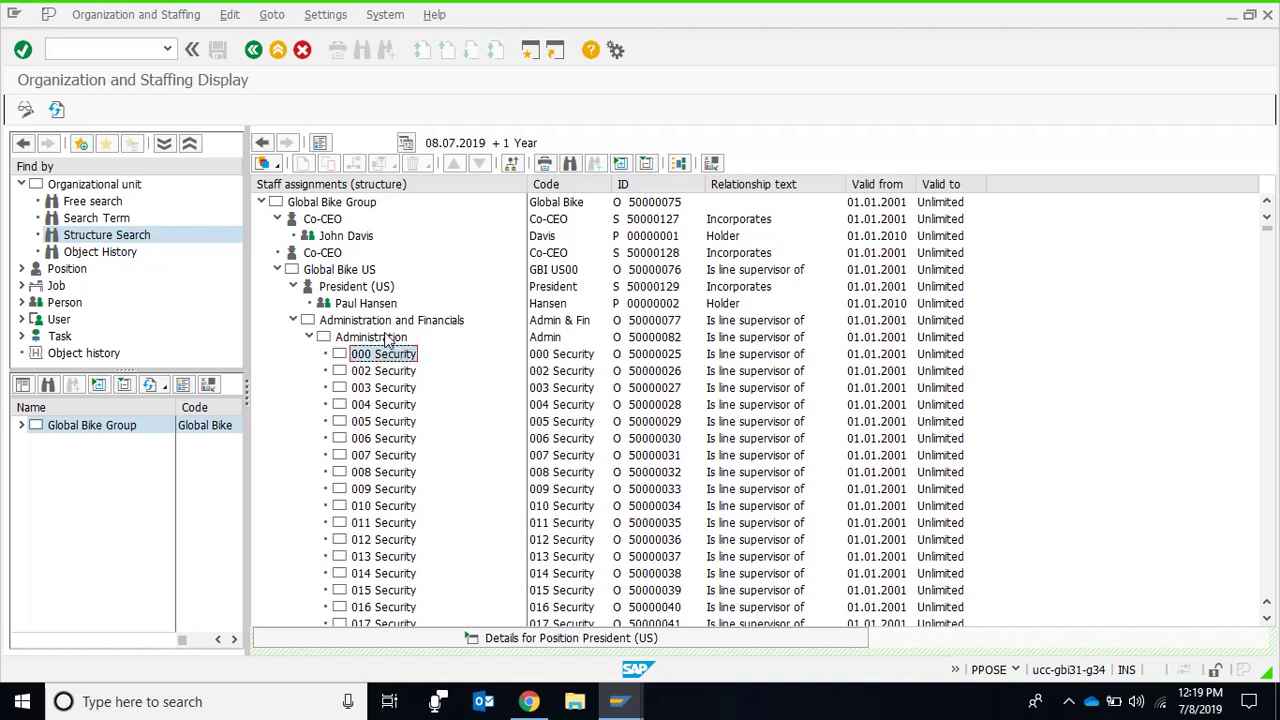
Select Security units 004, 005, 007 and 011, then collapse the Global Bike US branch
left_click(410, 406)
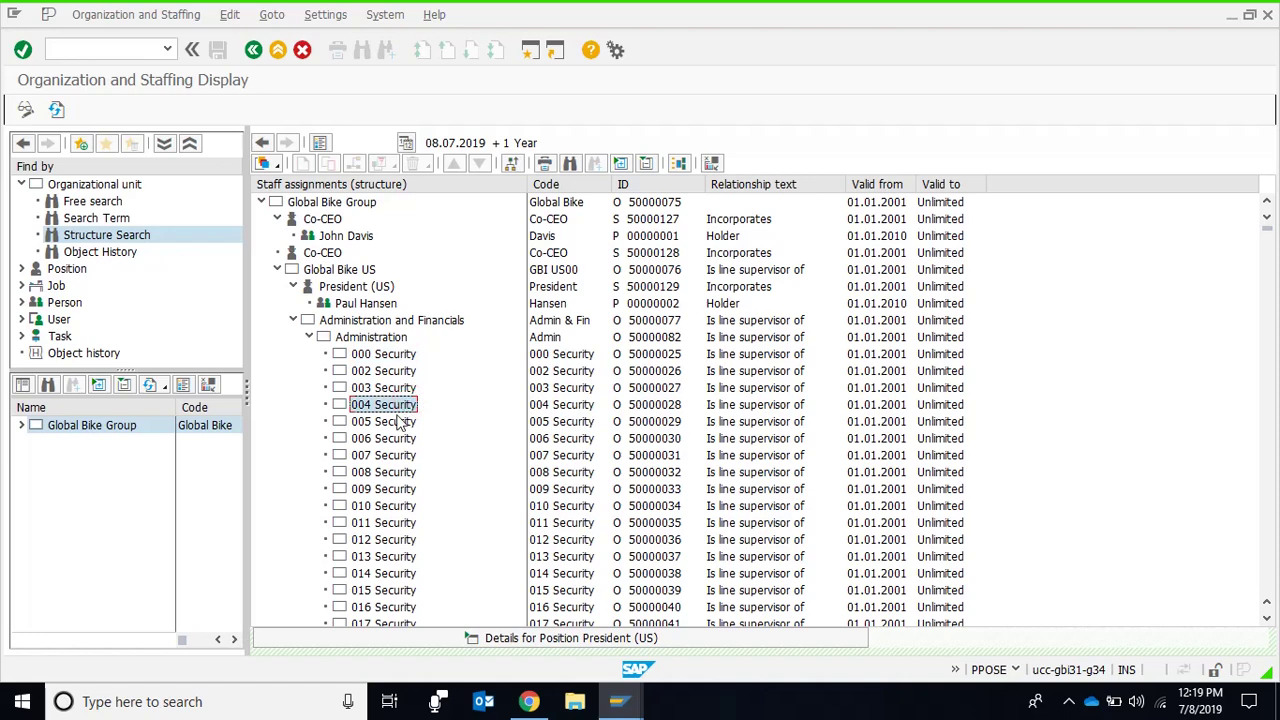
left_click(400, 425)
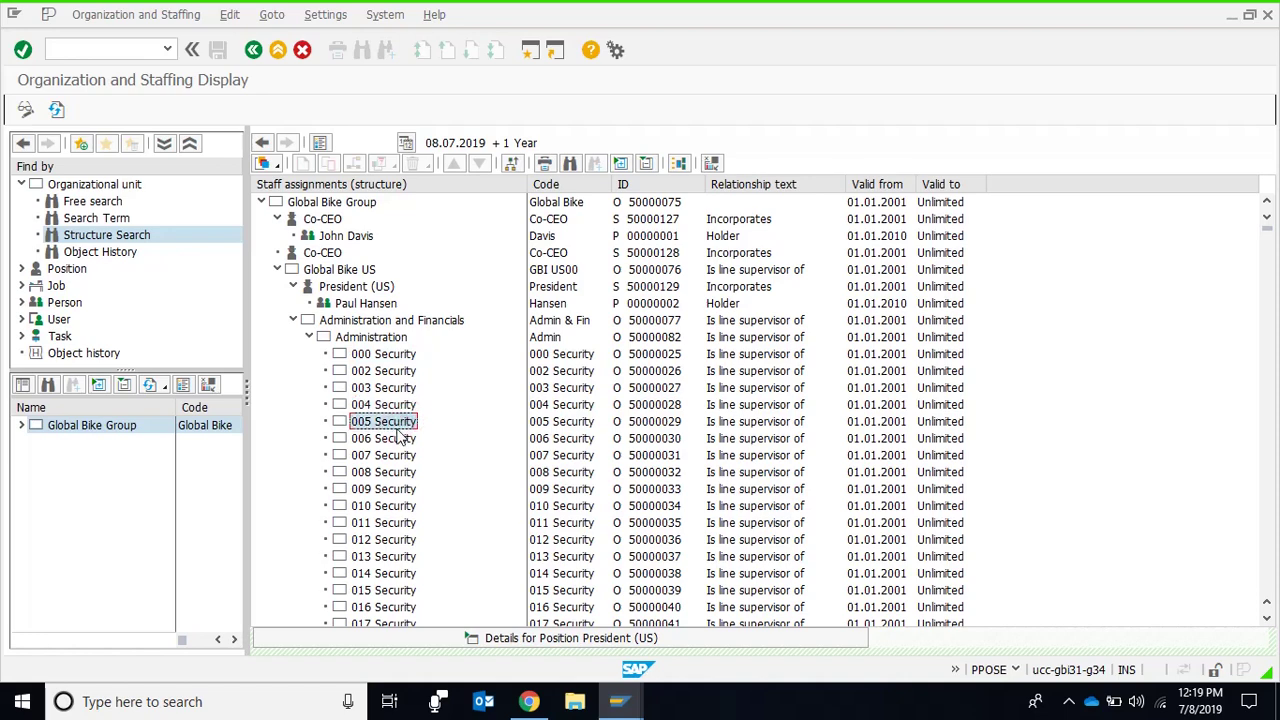
left_click(408, 457)
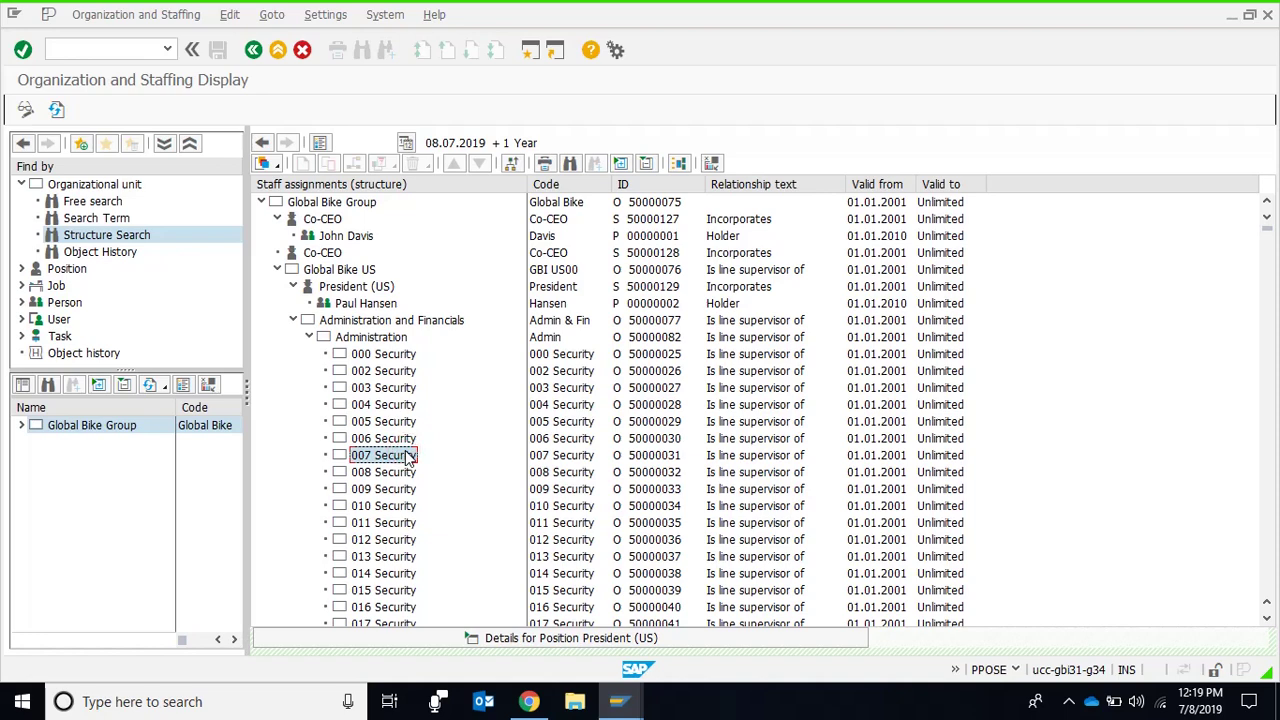
left_click(405, 473)
left_click(405, 522)
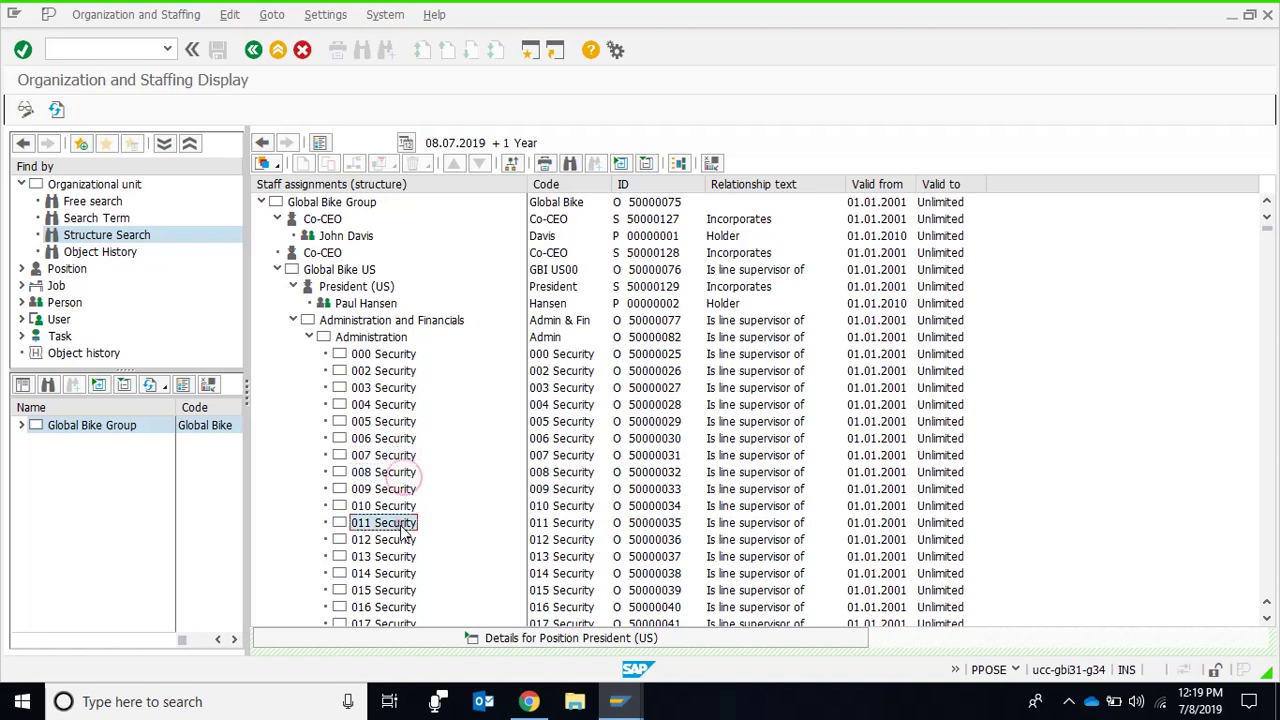
left_click(277, 269)
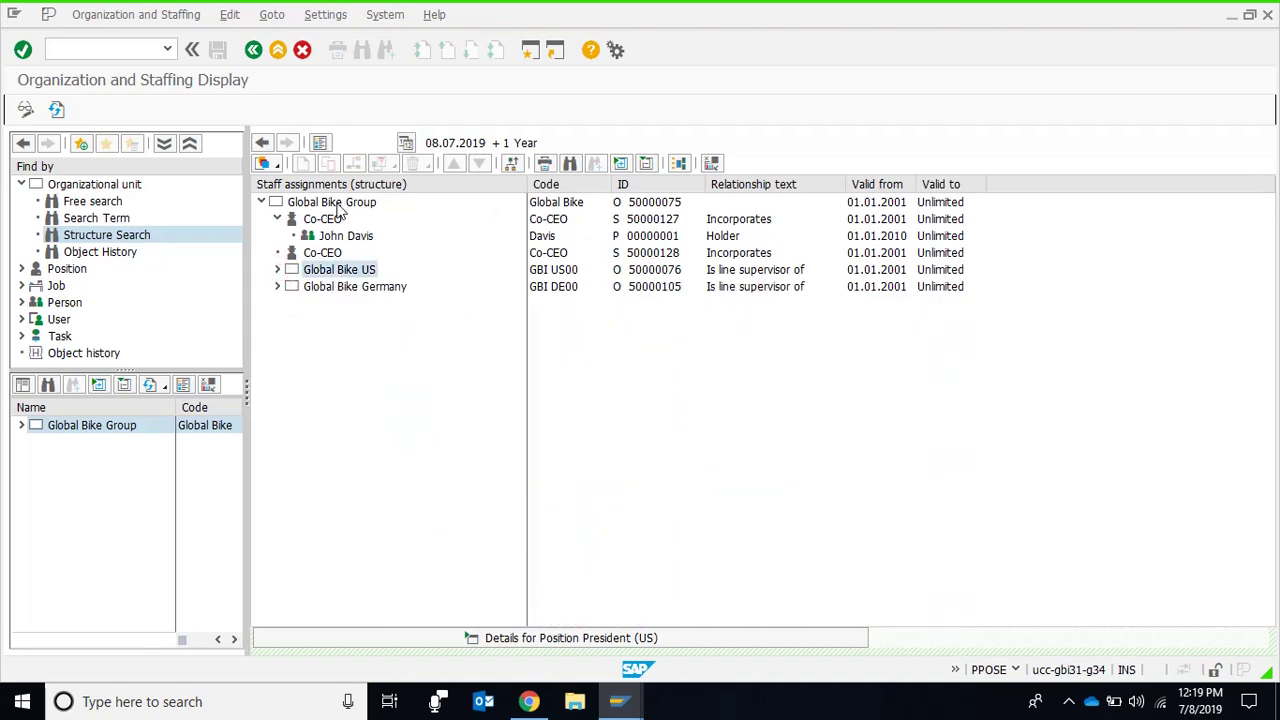
left_click(322, 272)
left_click(622, 165)
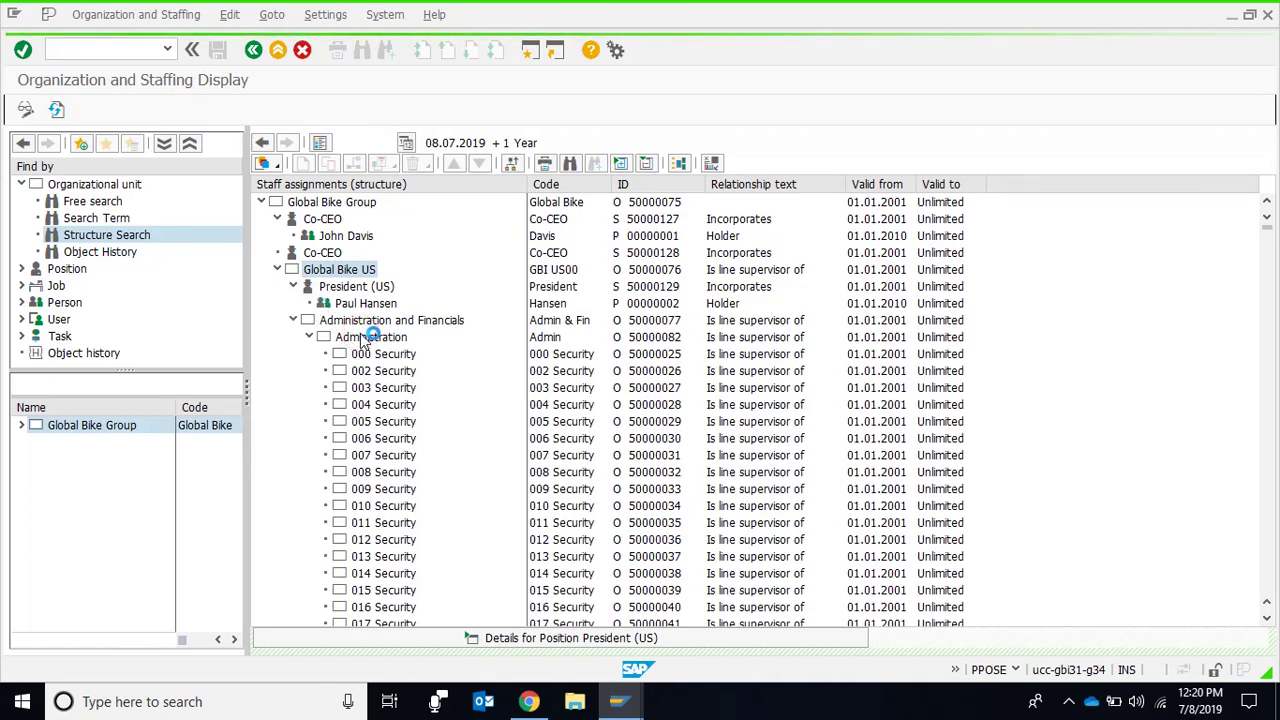
left_click(365, 338)
key("Down")
key("Down")
key("Down")
key("Down")
key("Down")
key("Down")
key("Down")
key("Down")
key("Down")
key("Down")
key("Down")
key("Down")
key("Down")
key("Down")
key("Down")
key("Down")
key("Down")
key("Down")
key("Down")
key("Down")
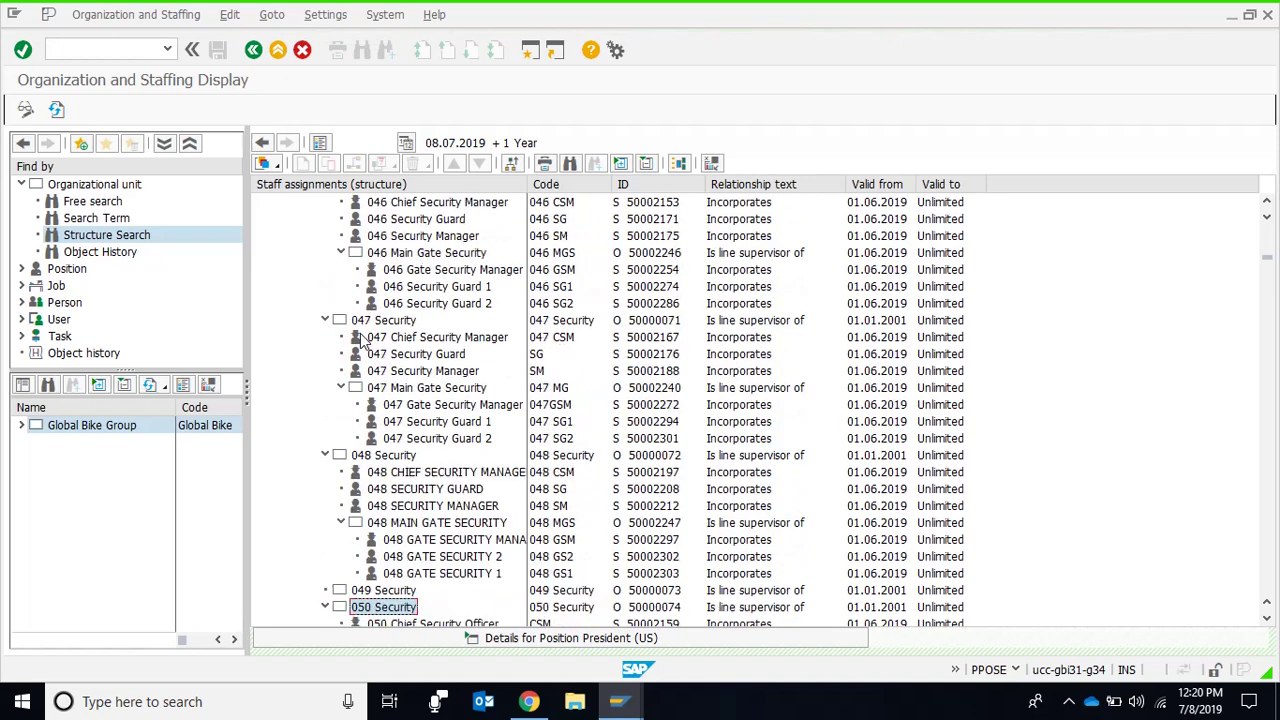
key("Down")
key("Down")
key("Down")
key("Down")
key("Down")
key("Down")
key("Down")
key("Down")
key("Down")
key("Down")
key("Down")
key("Down")
key("Down")
key("Down")
key("Down")
key("Down")
key("Down")
key("Down")
key("Down")
key("Down")
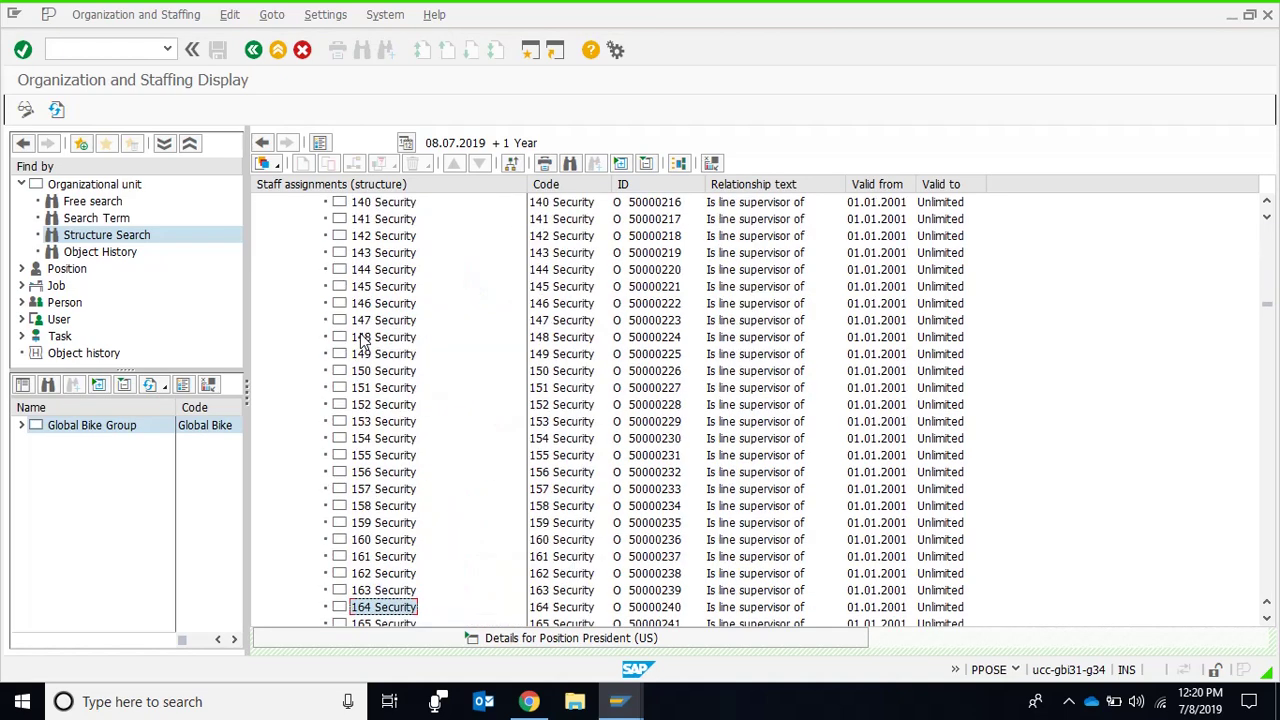
key("Down")
key("Down")
key("Down")
key("Down")
key("Down")
key("Down")
key("Down")
key("Down")
key("Down")
key("Down")
key("Down")
key("Down")
key("Down")
key("Down")
key("Down")
key("Down")
key("Down")
key("Down")
key("Down")
key("Down")
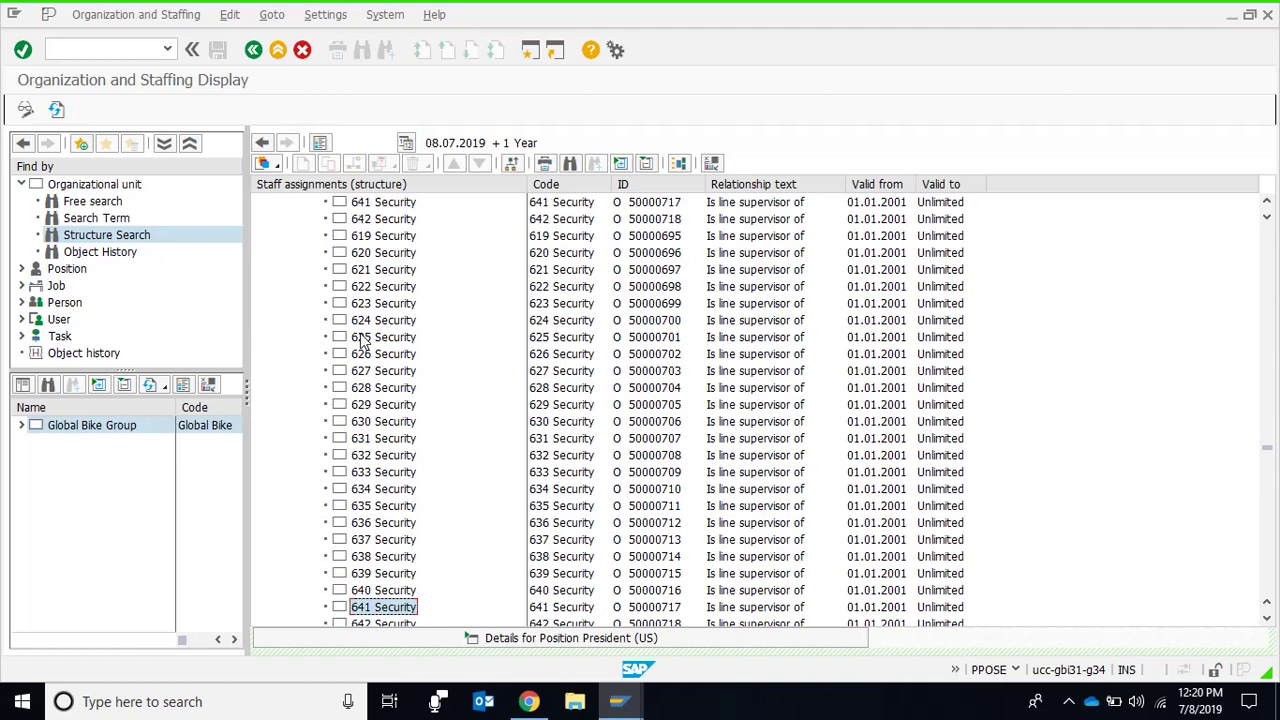
key("Down")
key("Down")
key("Down")
key("Down")
key("Down")
key("Down")
key("Down")
key("Down")
key("Down")
key("Down")
key("Down")
key("Down")
key("Down")
key("Down")
key("Down")
key("Page_Up")
key("Page_Up")
key("Page_Up")
key("Page_Up")
key("Page_Up")
key("Page_Up")
key("Page_Up")
key("Page_Up")
key("Page_Up")
key("Page_Up")
key("Page_Up")
key("Page_Up")
key("Page_Up")
key("Page_Up")
key("Page_Up")
key("Page_Up")
key("Page_Up")
key("Page_Up")
key("Page_Up")
key("Page_Up")
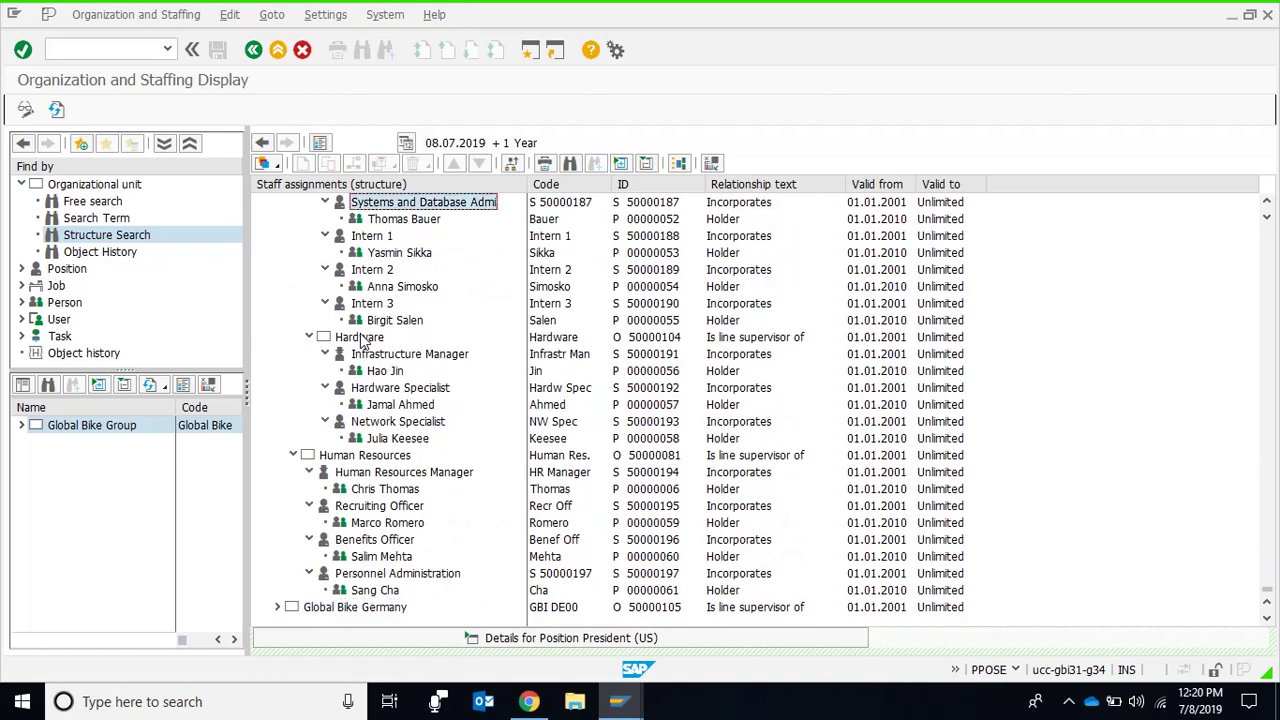
key("Page_Up")
key("Page_Up")
key("Page_Up")
key("Page_Up")
key("Page_Up")
key("Page_Up")
key("Page_Up")
key("Page_Up")
key("Page_Up")
key("Page_Up")
key("Page_Up")
key("Page_Up")
key("Page_Up")
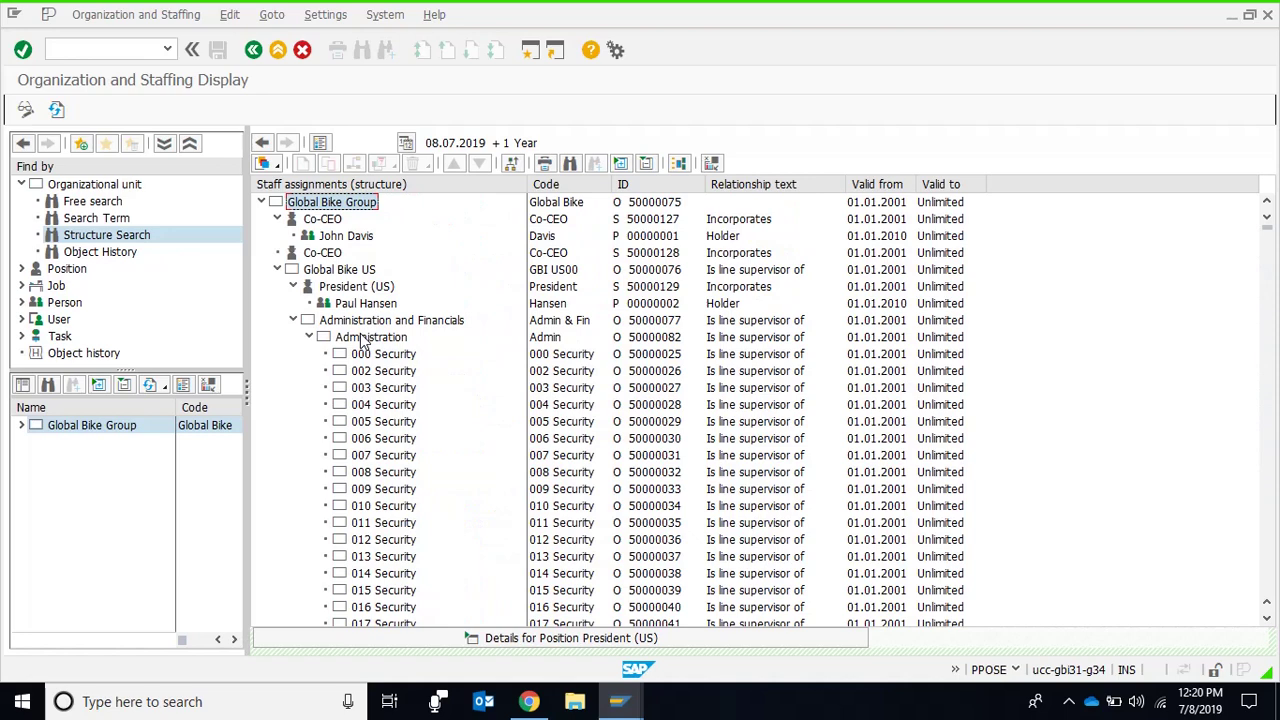
left_click(350, 270)
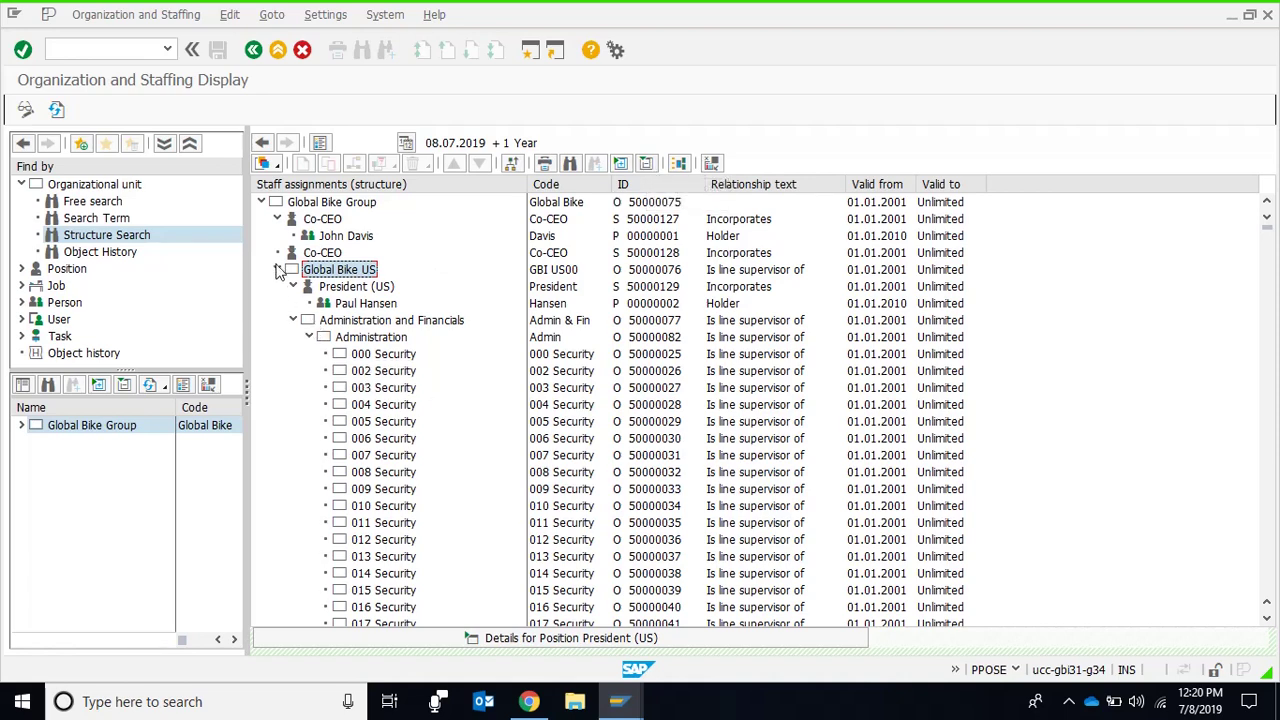
left_click(647, 164)
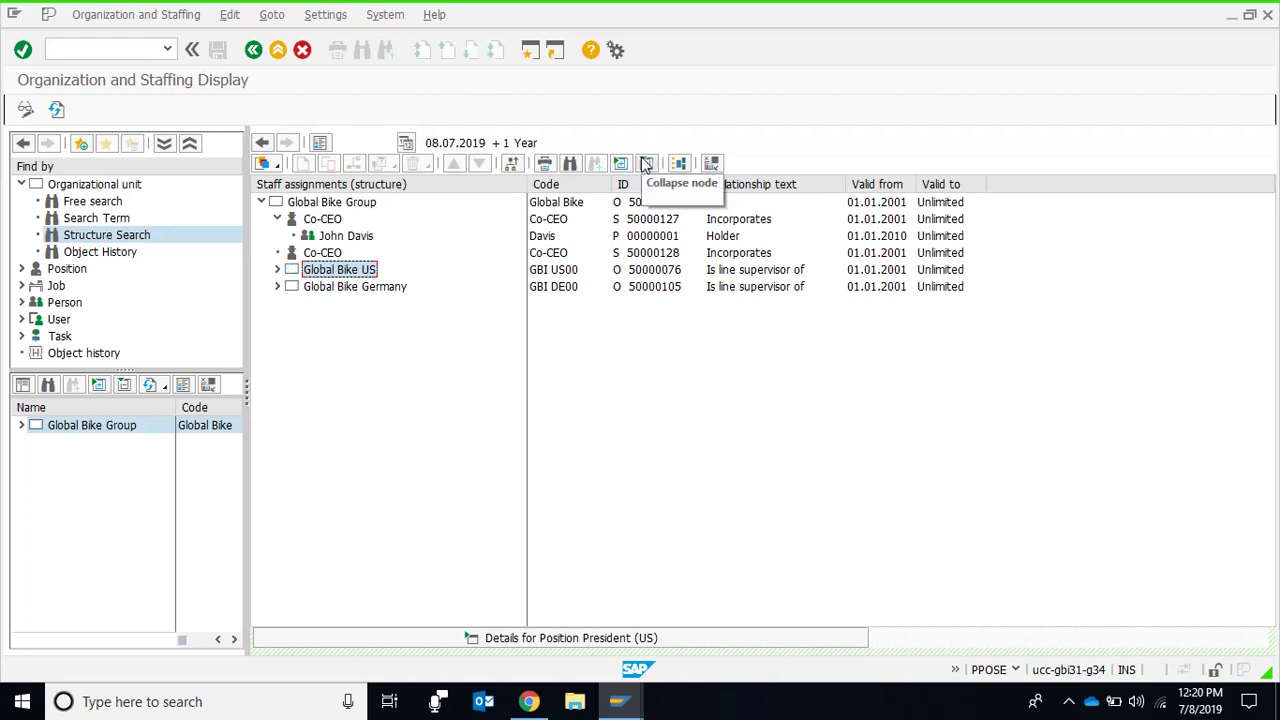
left_click(571, 167)
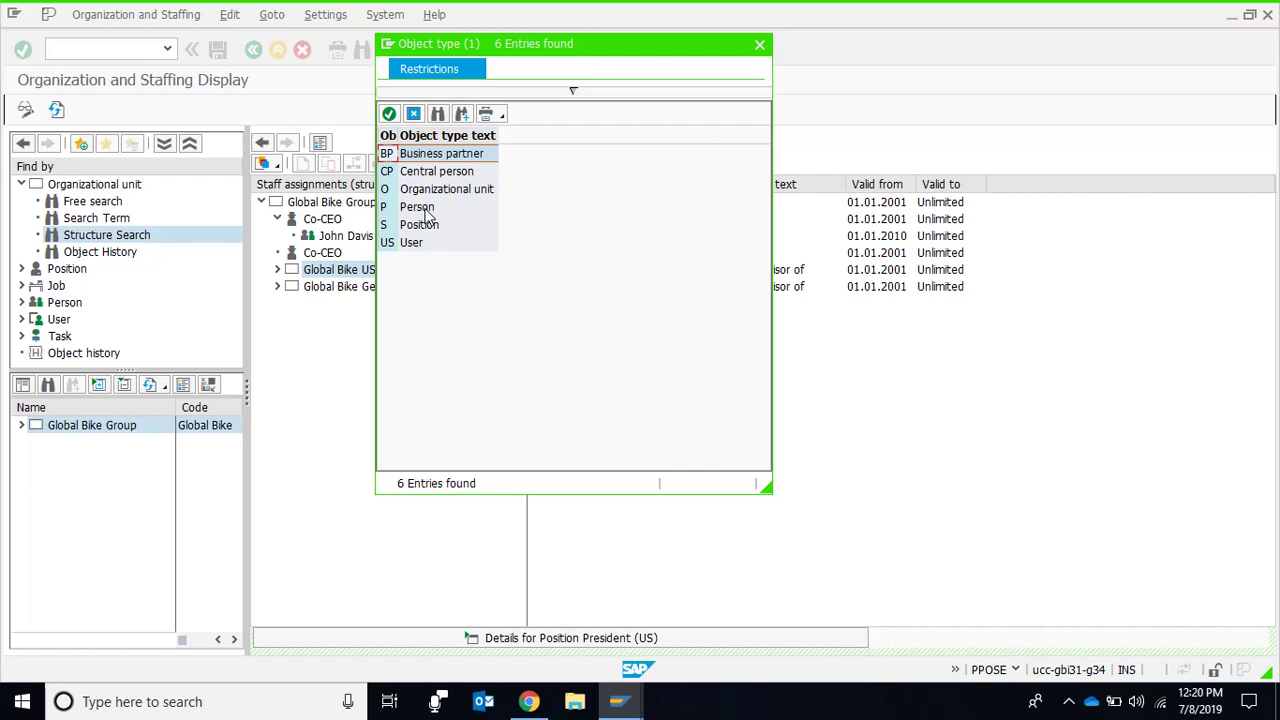
left_click(420, 208)
left_click(466, 190)
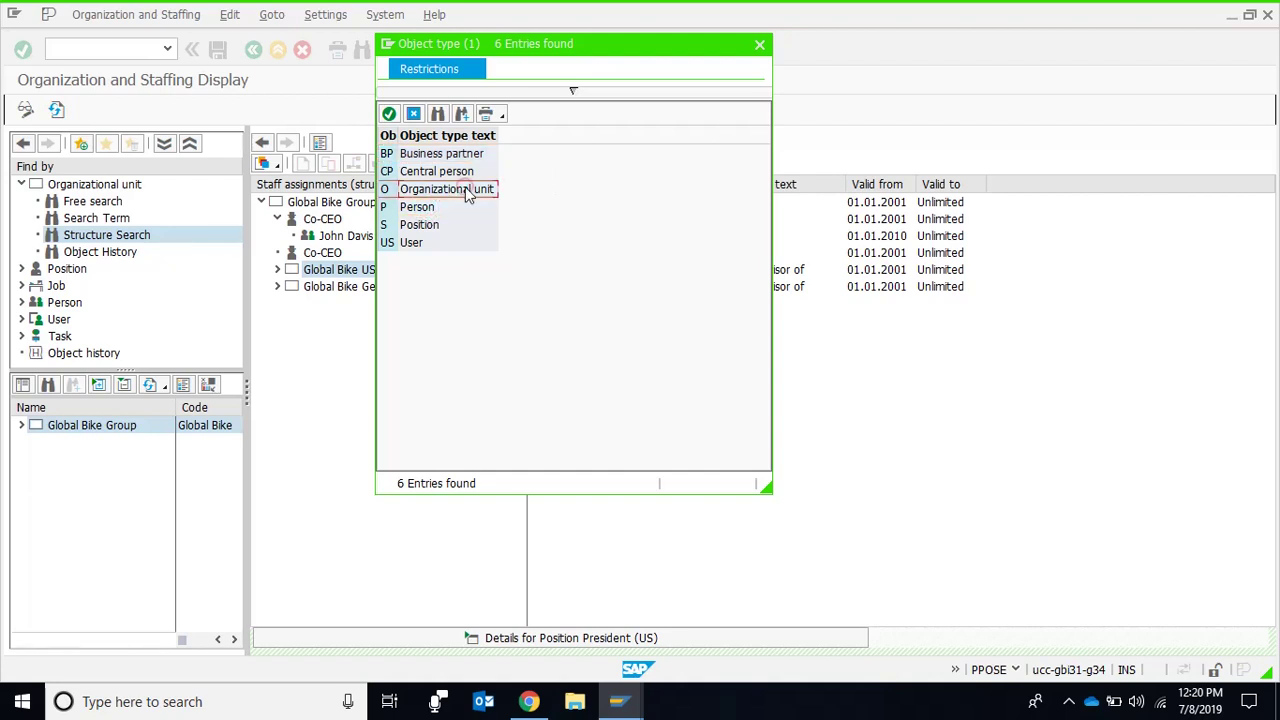
left_click(435, 224)
double_click(428, 224)
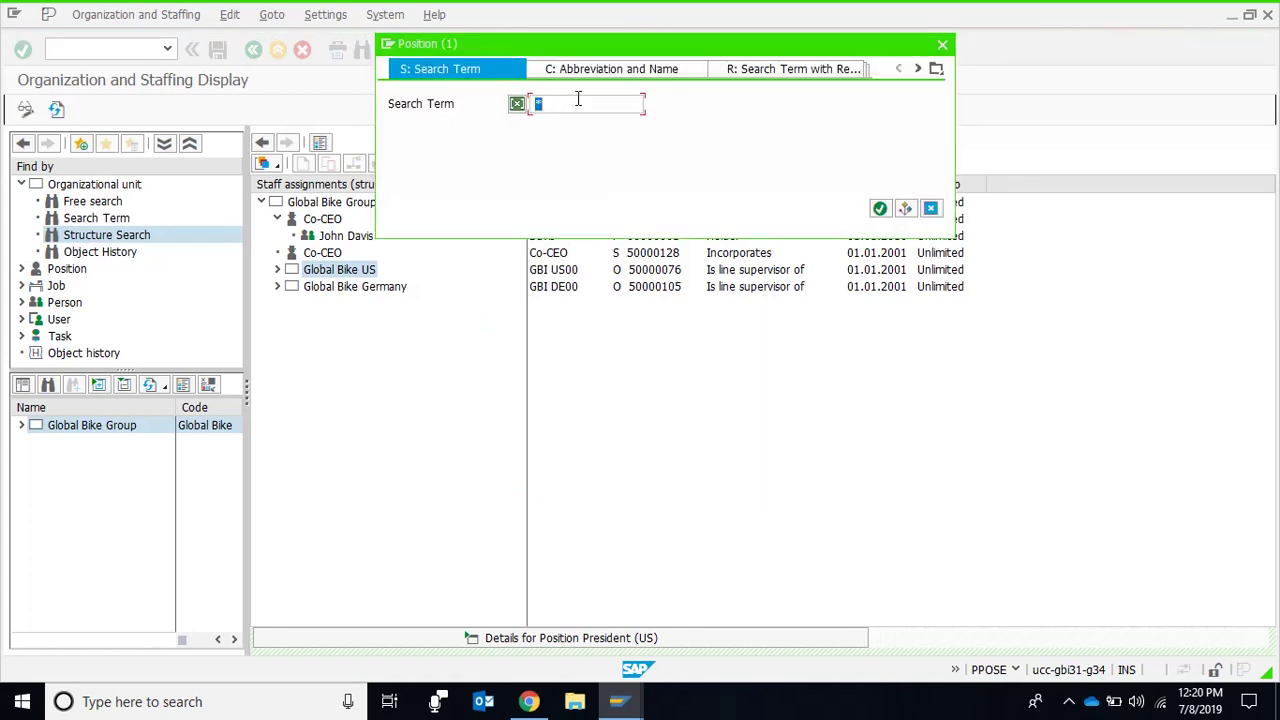
left_click(609, 72)
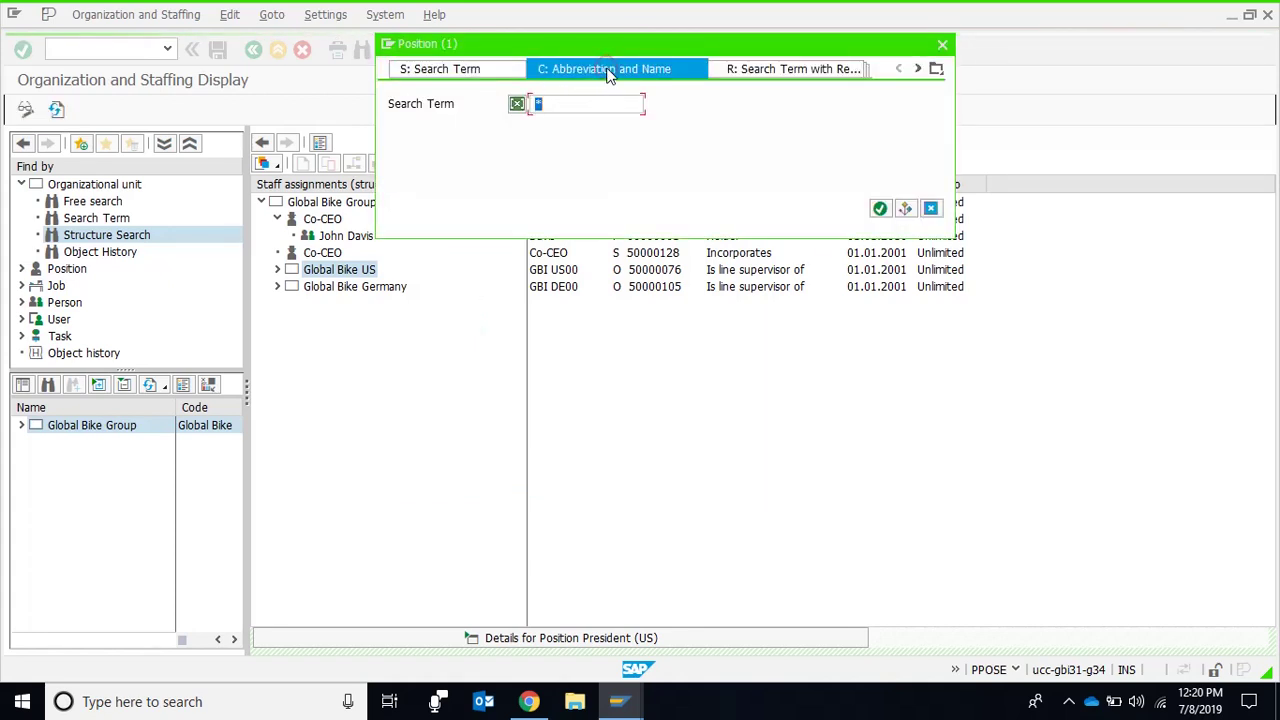
left_click(786, 72)
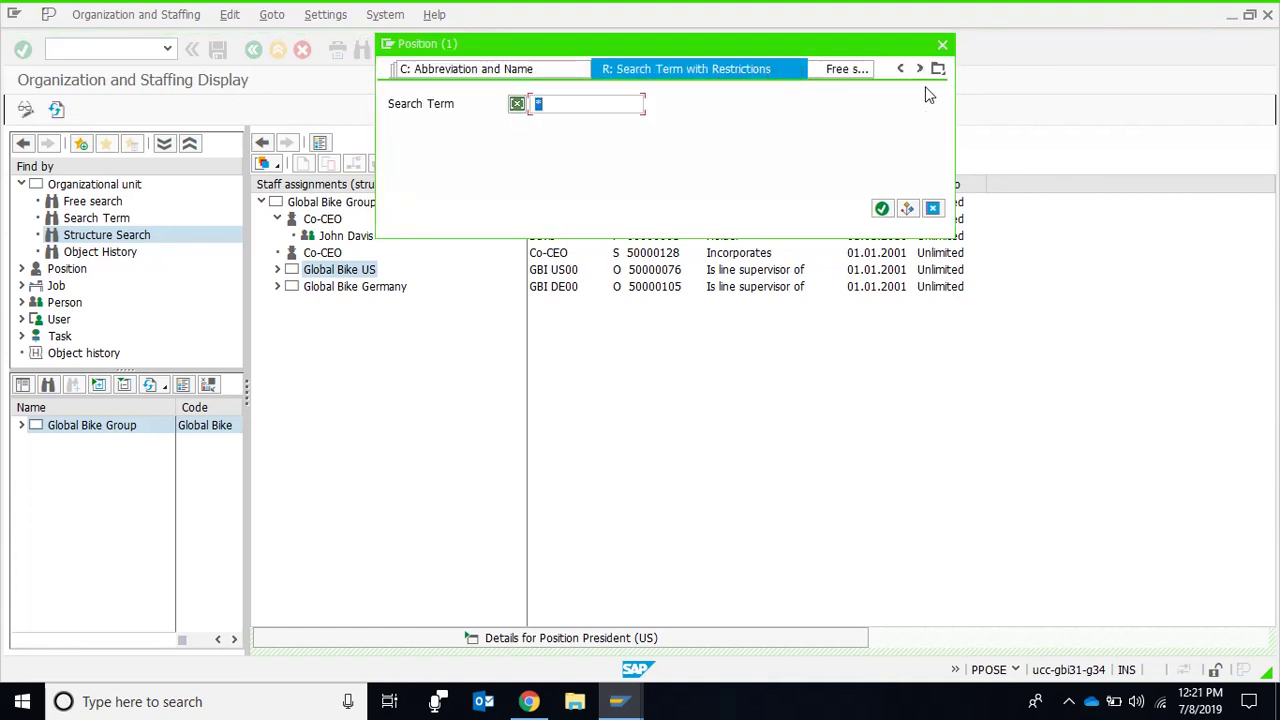
left_click(942, 44)
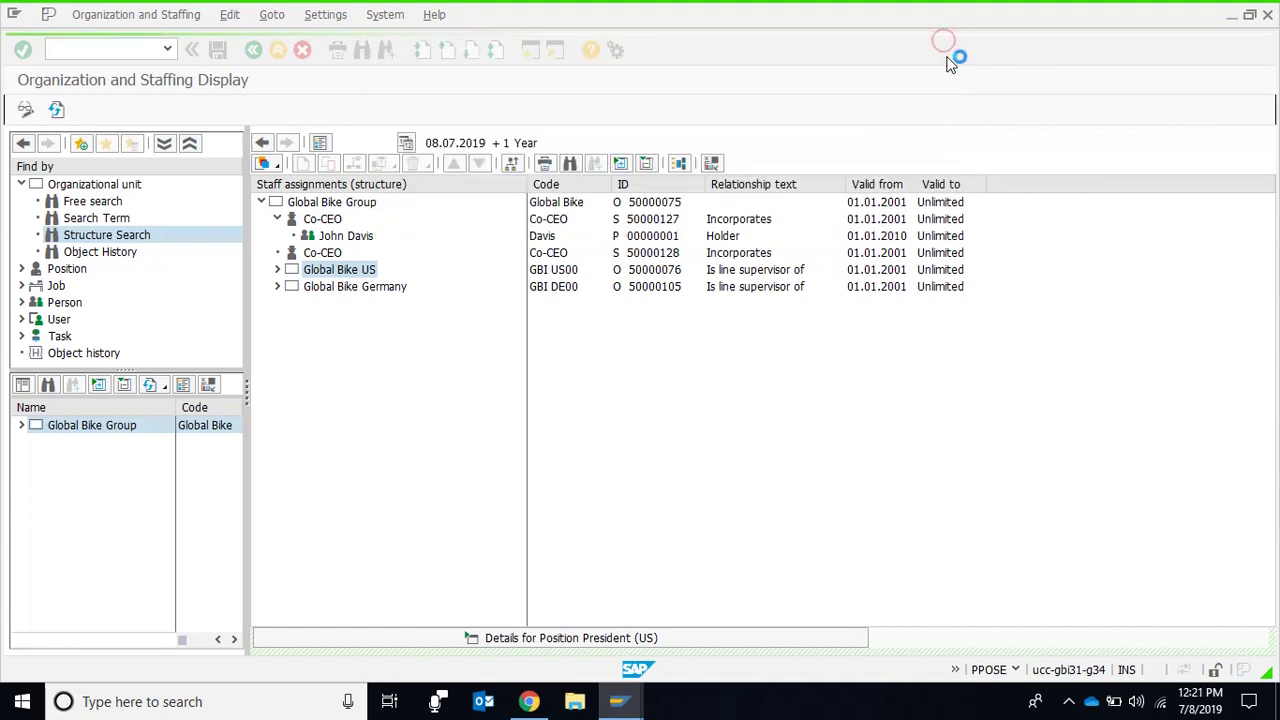
left_click(378, 274)
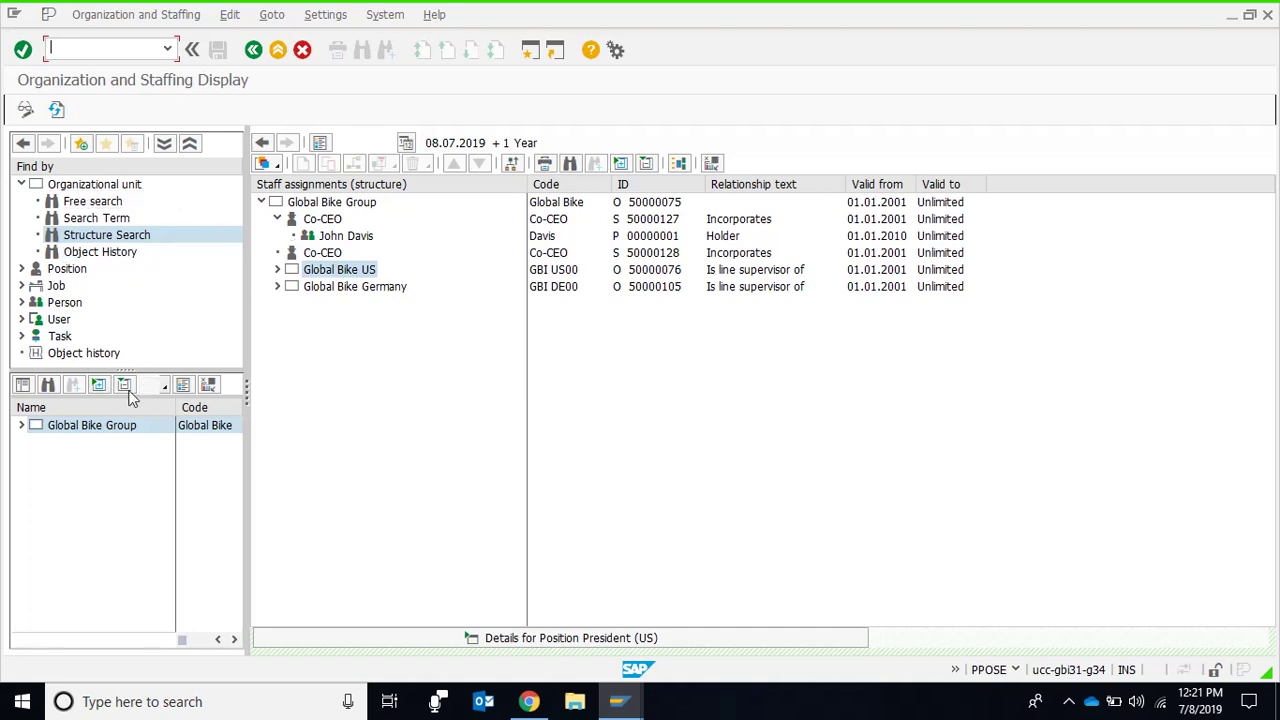
left_click(177, 325)
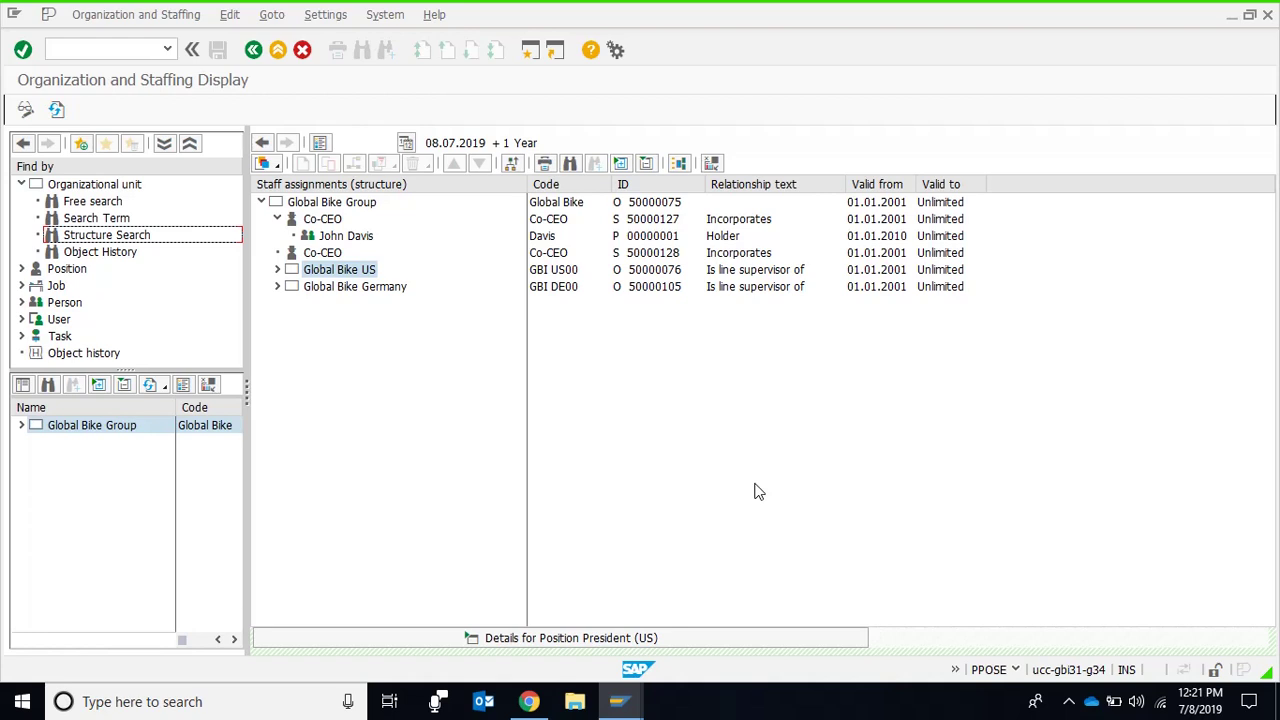
left_click(1068, 701)
left_click(1100, 667)
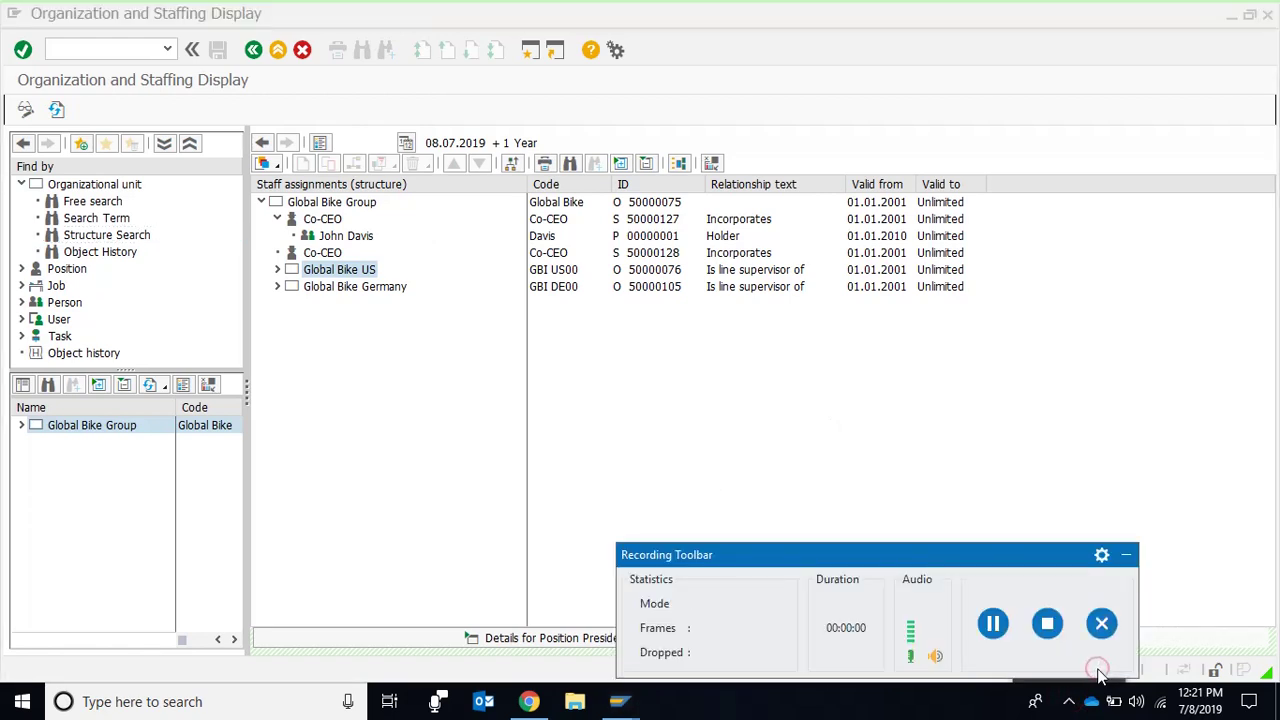